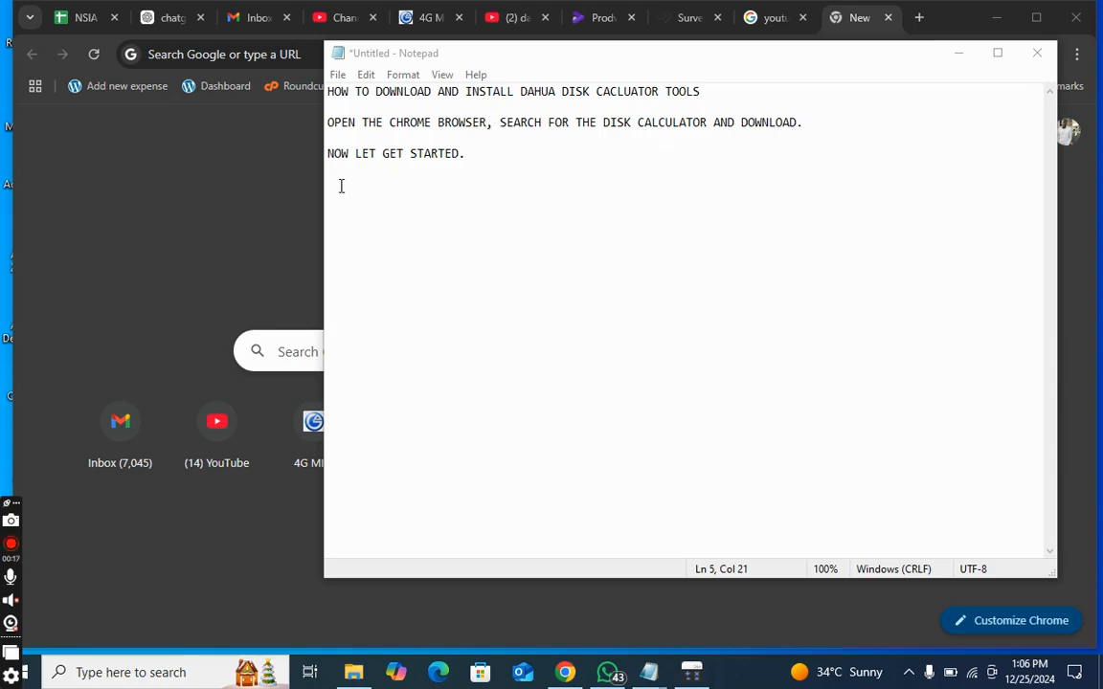
Put the Notepad notes away and search Google for "dahua disk calculator".
click(946, 55)
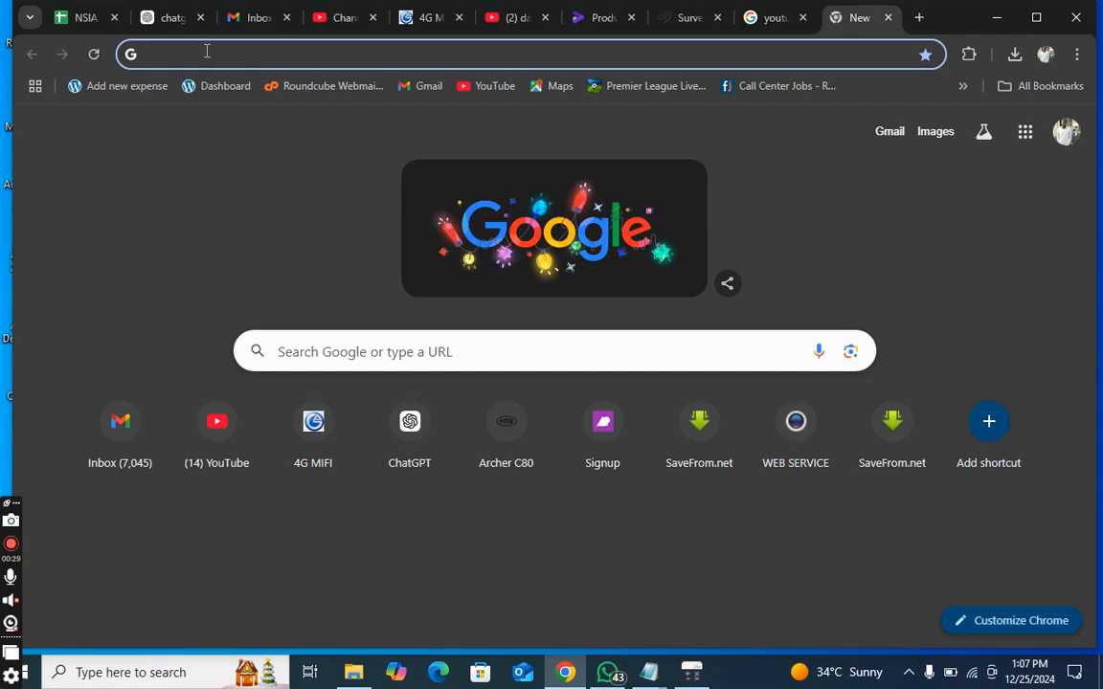
click(207, 51)
text(Da)
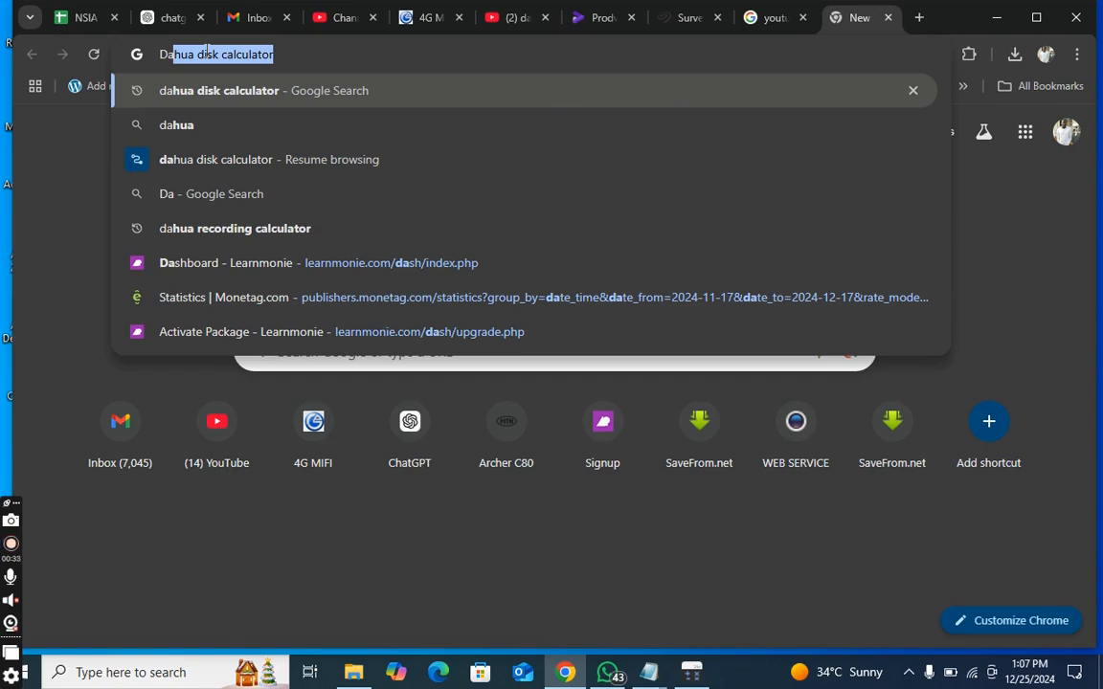
key(Right)
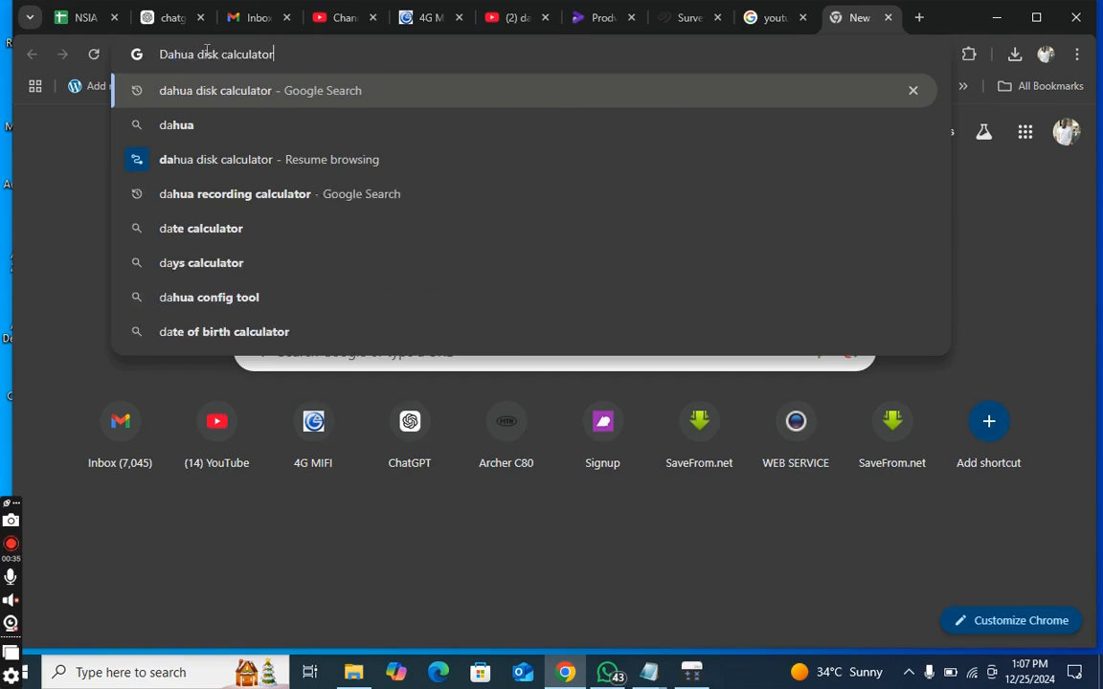
key(Return)
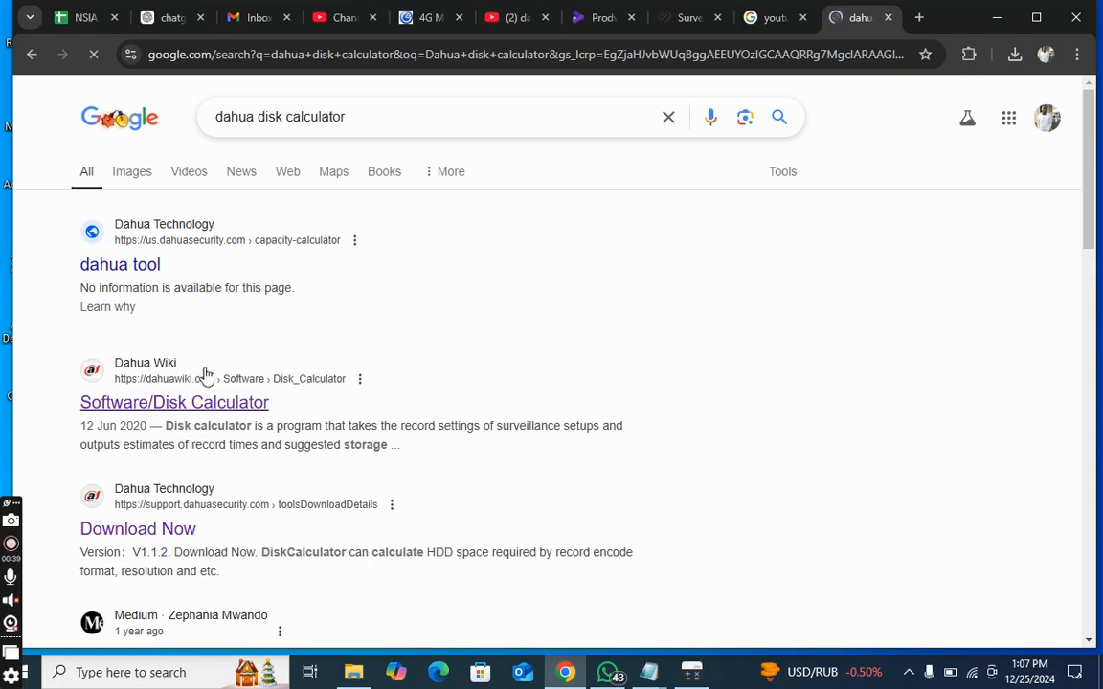
Download Disk Calculator V1.1.2 from Dahua's support page and open the newest downloaded zip to view its files.
scroll(207, 376, down, 2)
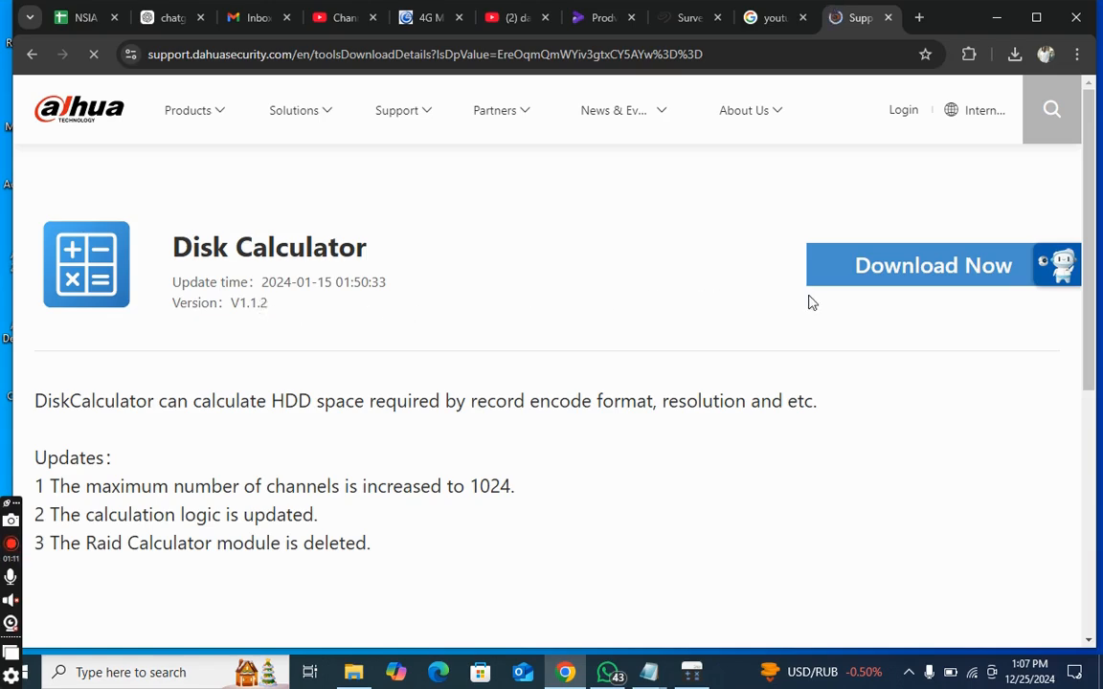
click(933, 273)
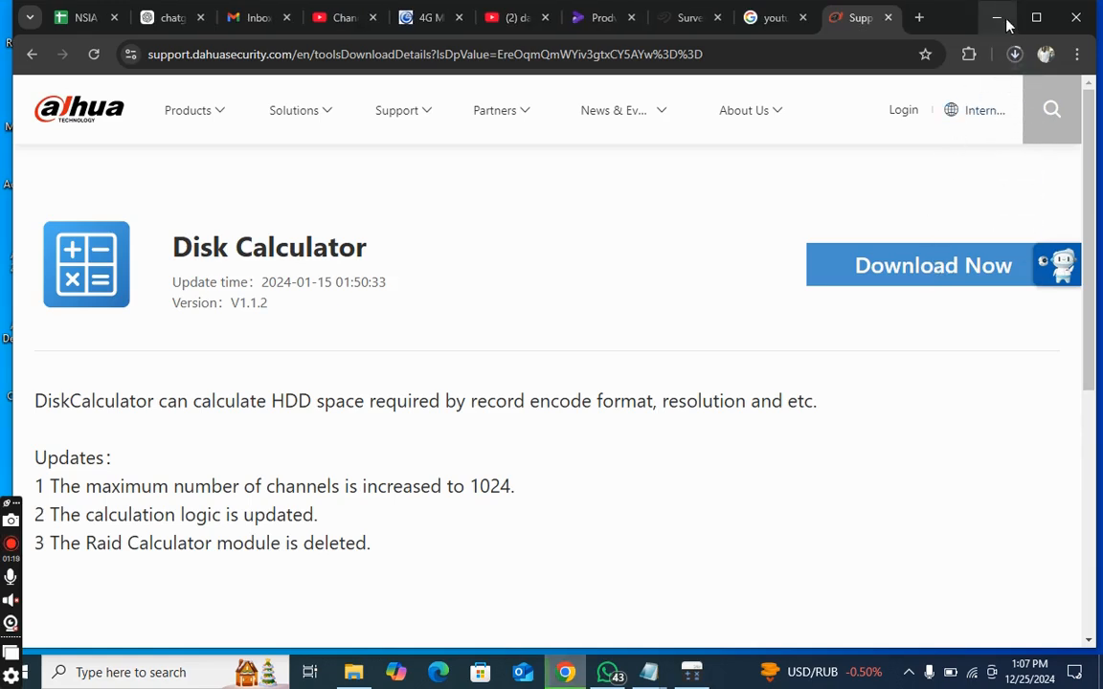
click(1015, 54)
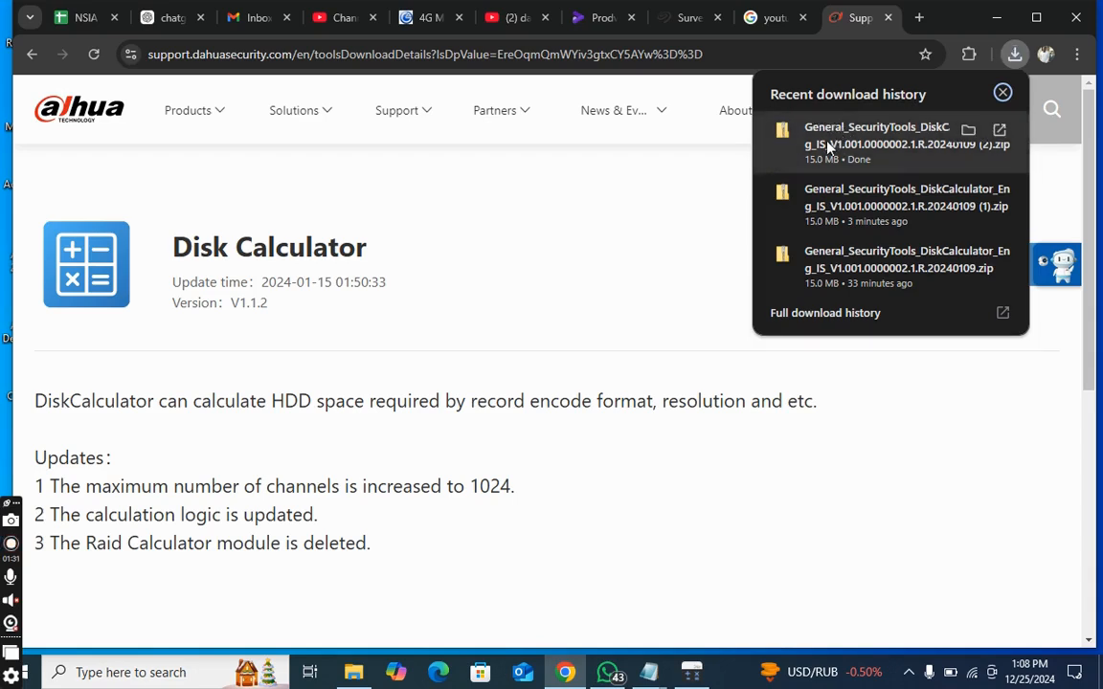
click(832, 148)
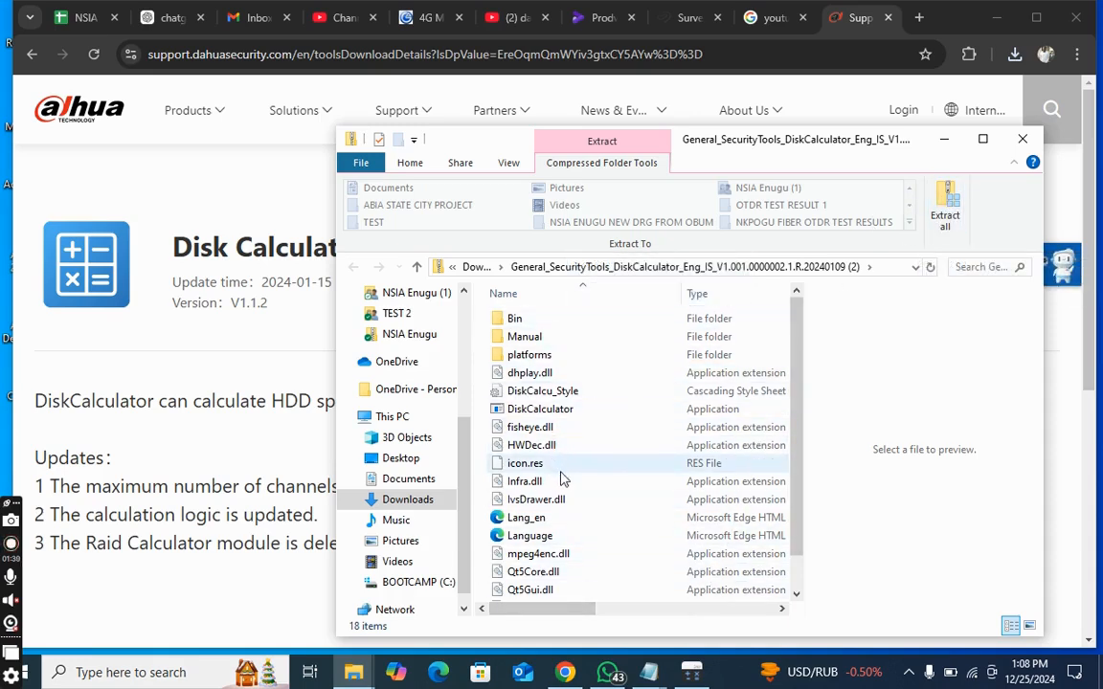
scroll(725, 407, down, 1)
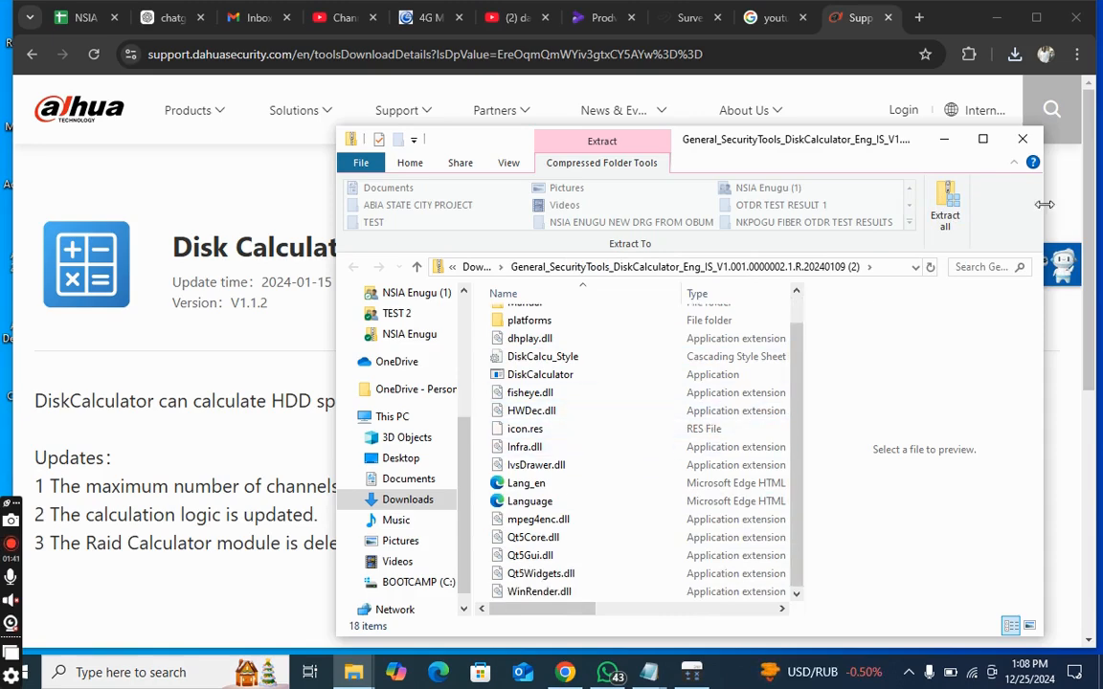
click(942, 141)
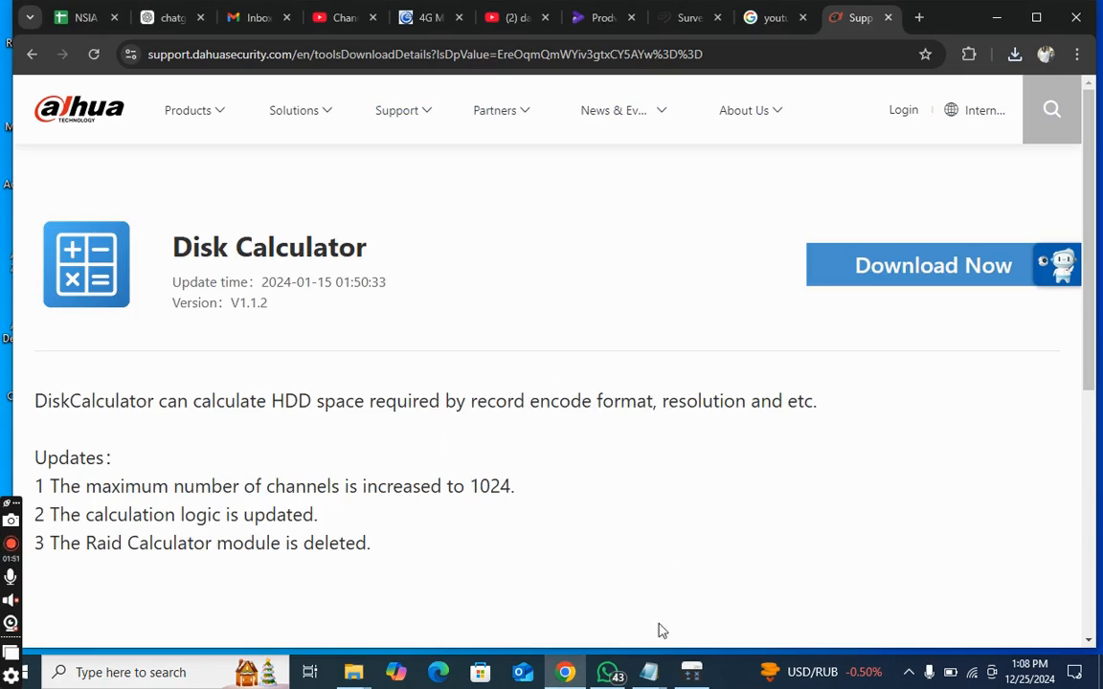
Switch to Disk Calculator and replace all existing streaming rows with seven new blank ones.
click(685, 676)
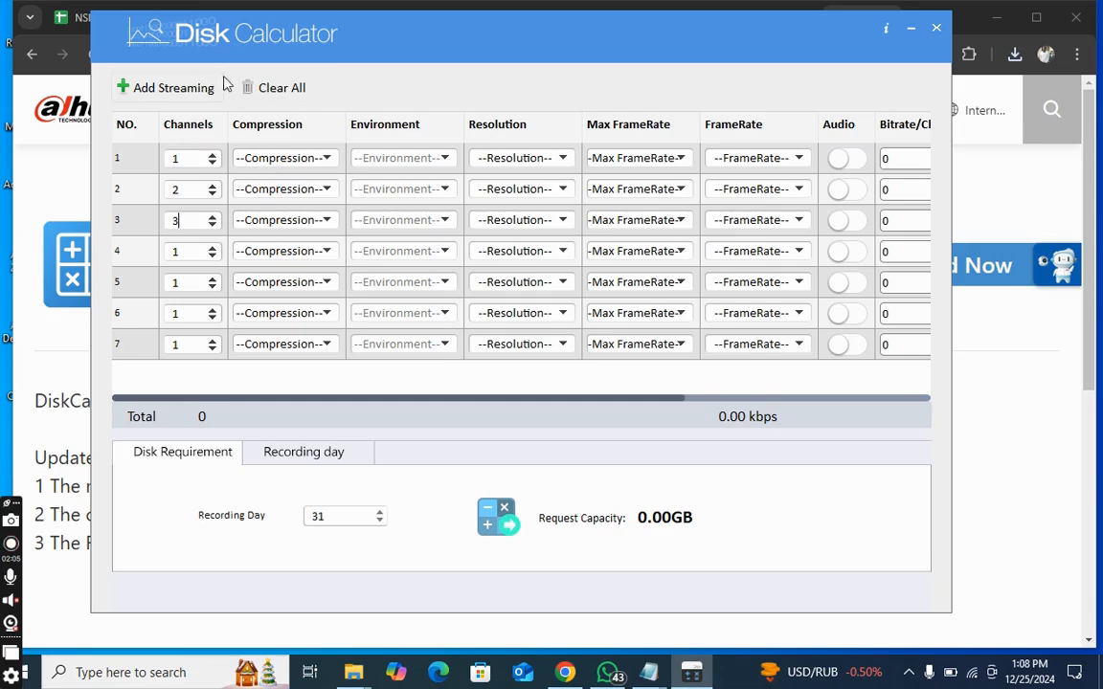
click(271, 88)
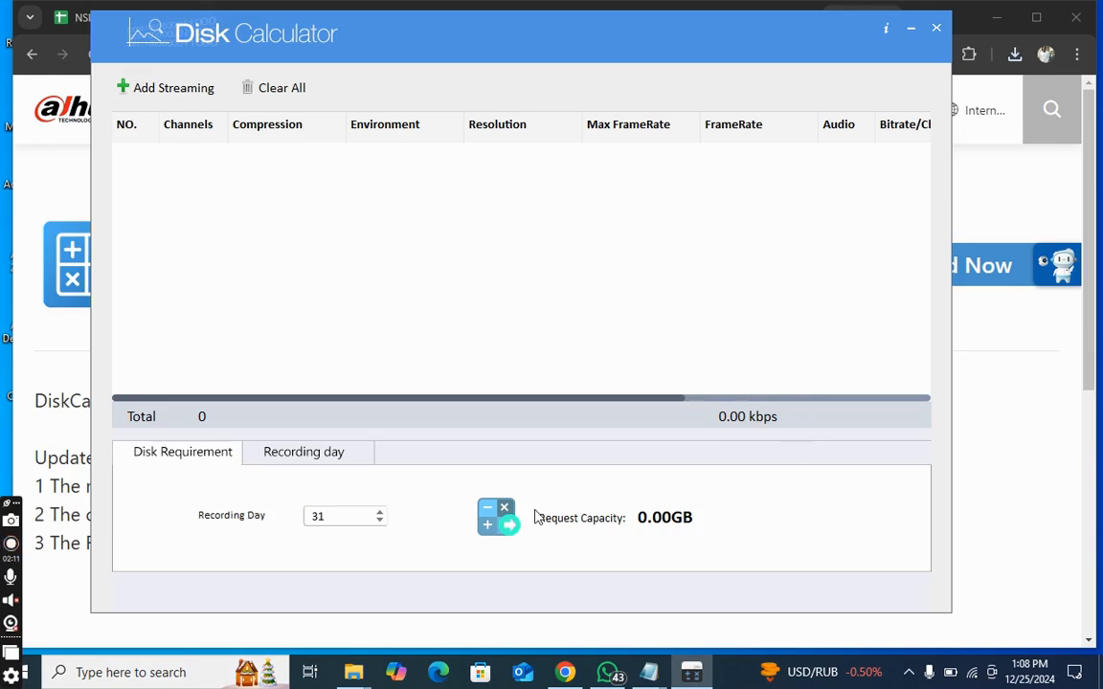
click(151, 92)
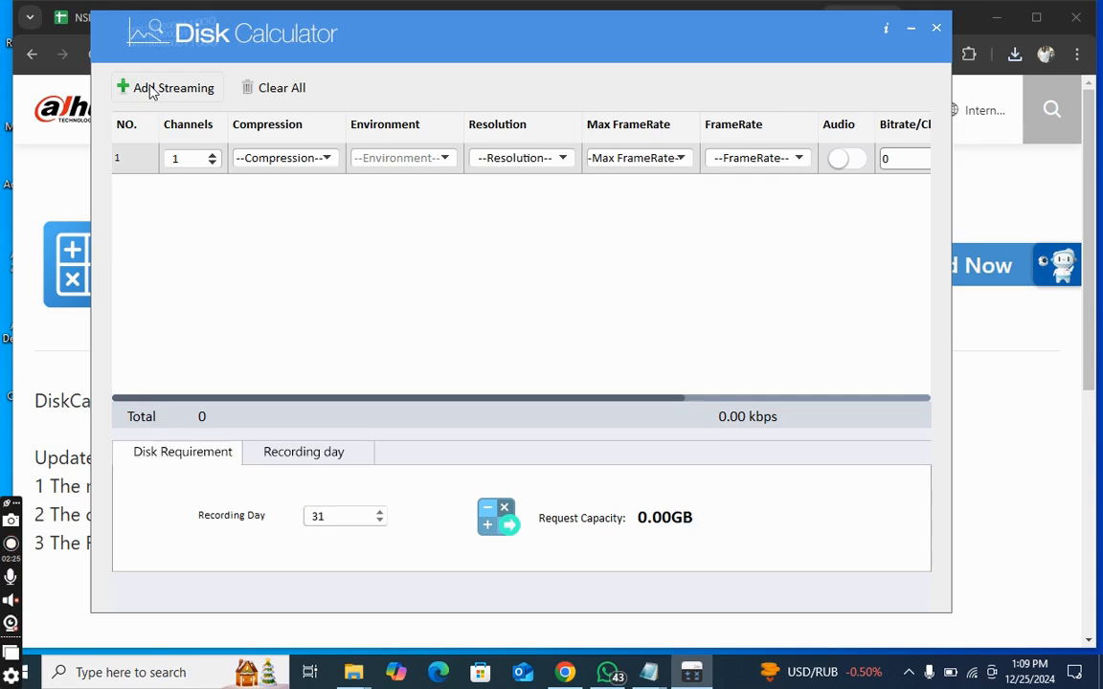
click(151, 92)
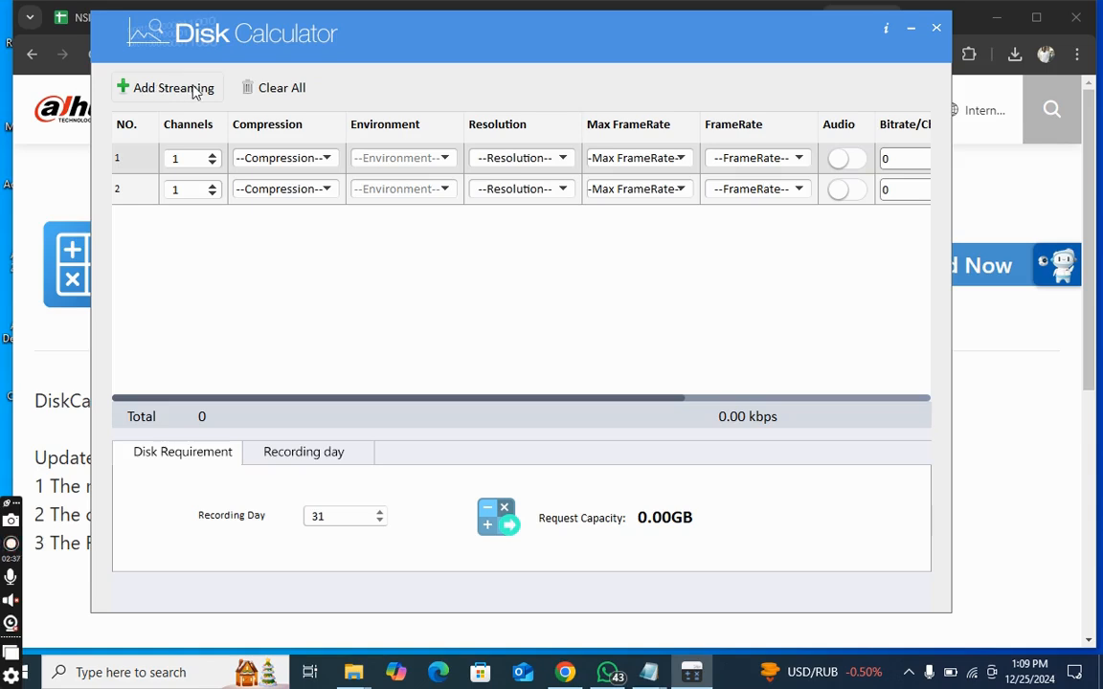
click(182, 91)
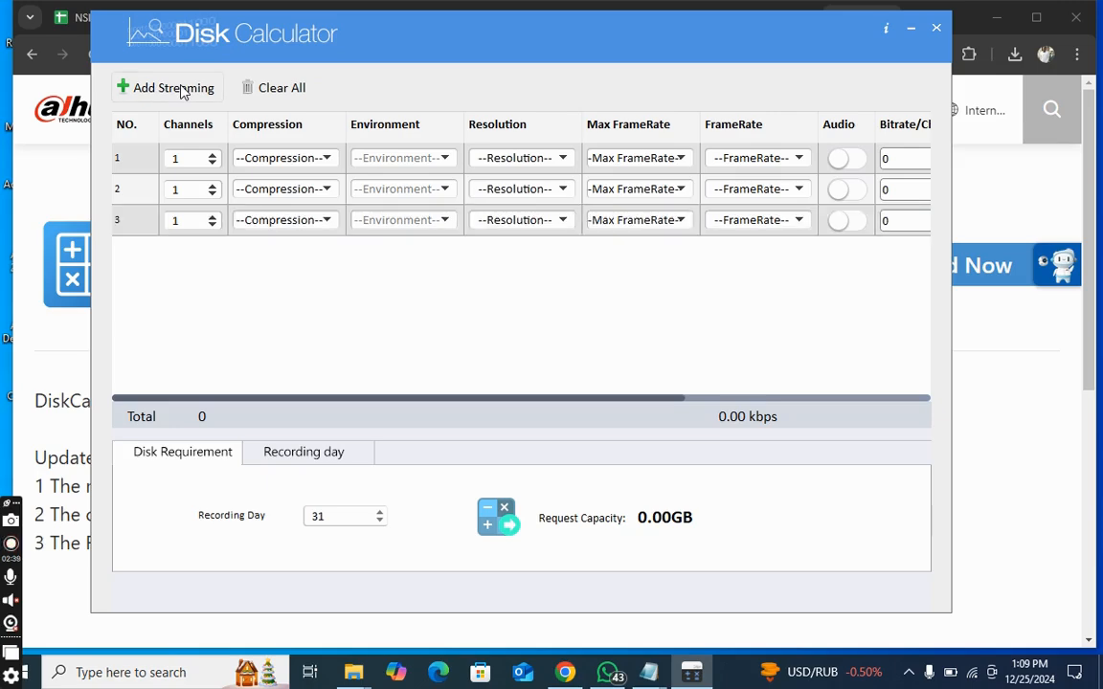
click(182, 91)
click(182, 91)
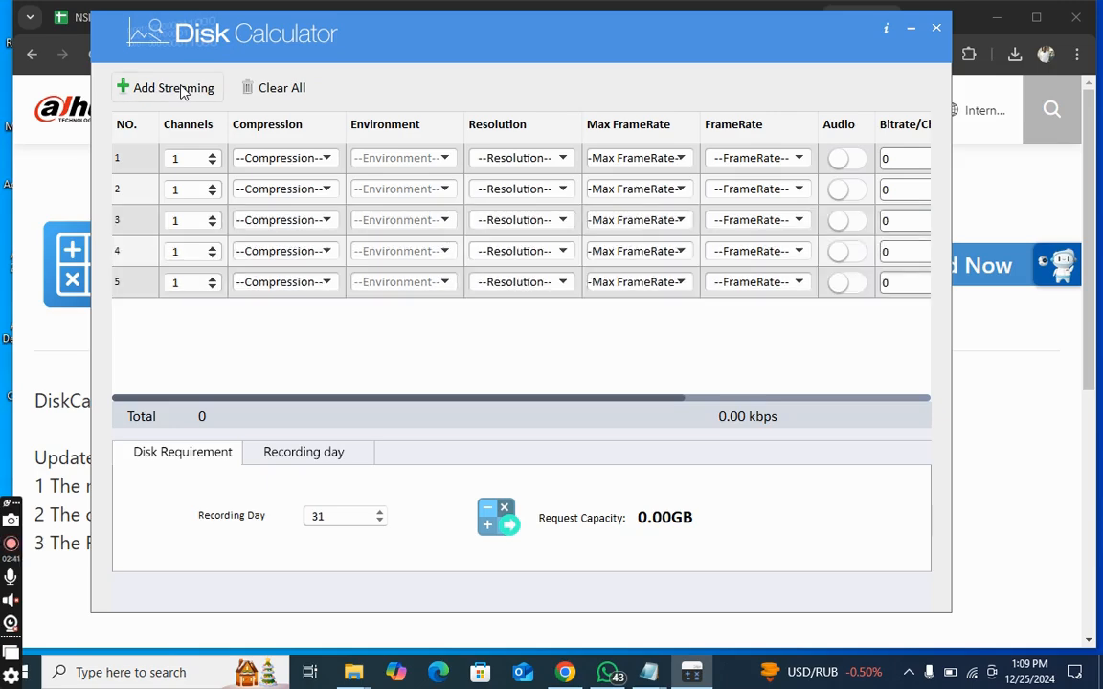
click(182, 91)
click(182, 91)
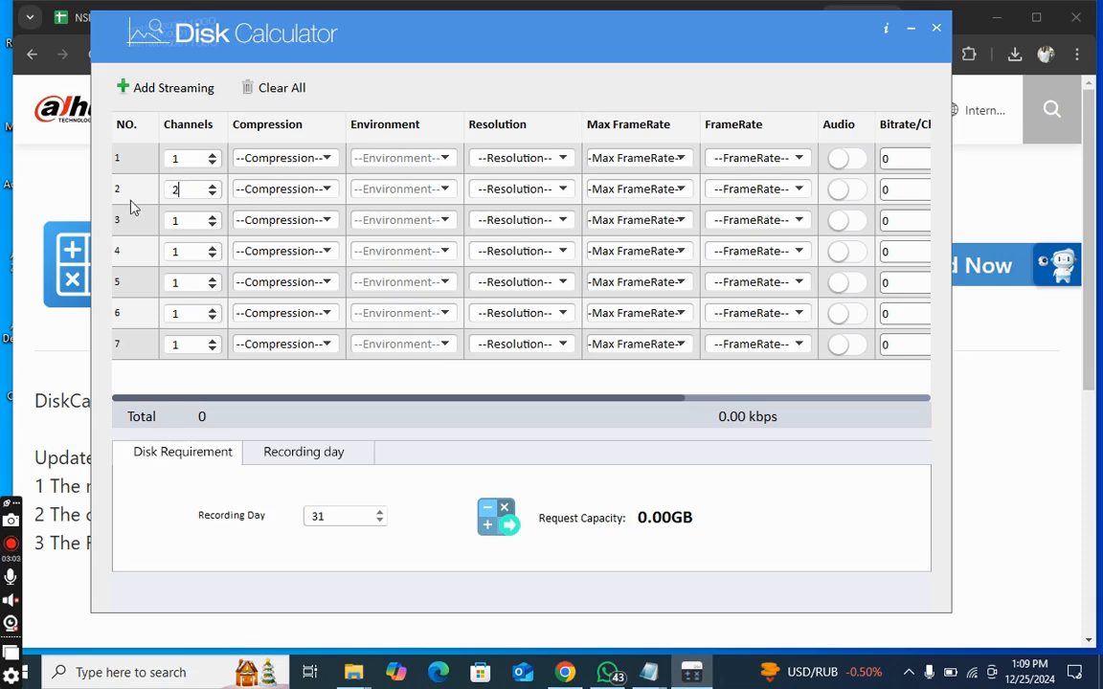
Set the channels of streaming rows 2 through 7 to 2, 3, 4, 5, 6 and 7 respectively.
click(187, 221)
text(3)
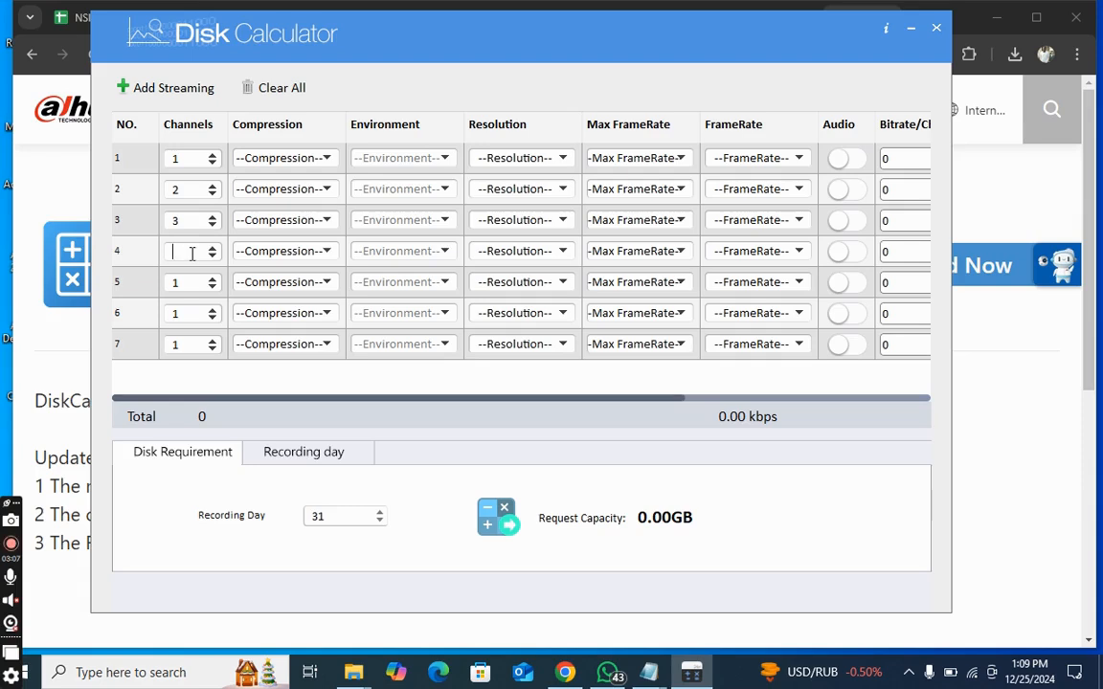
click(192, 288)
text(5)
click(194, 342)
Set the compression of all seven streaming rows to H.265.
click(303, 162)
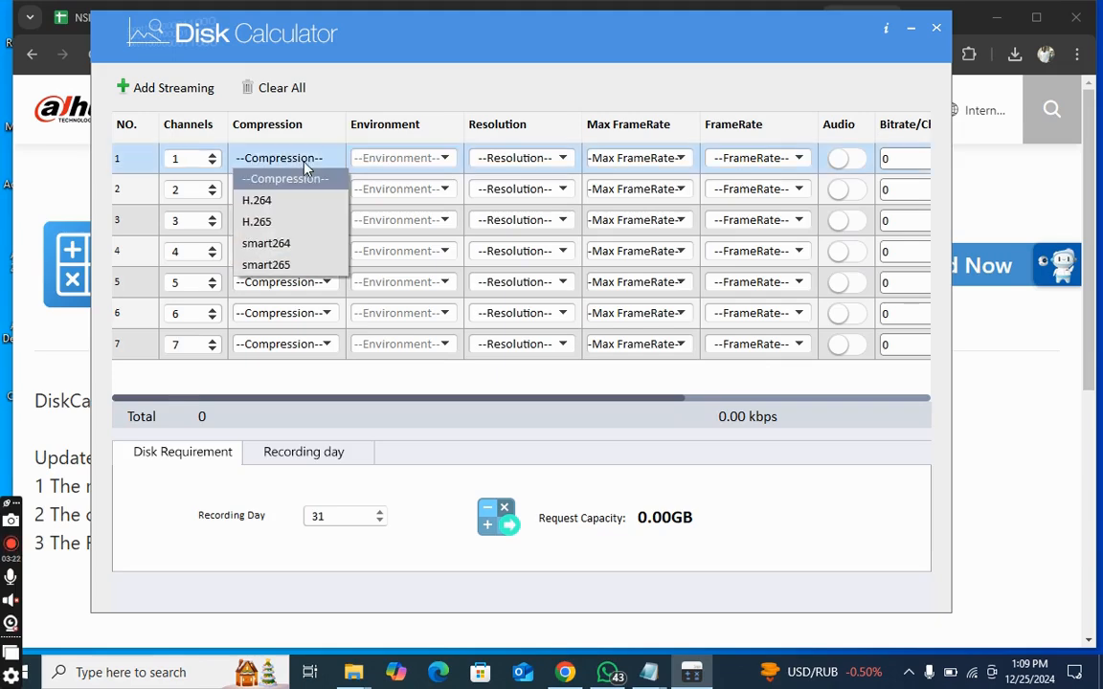
click(260, 222)
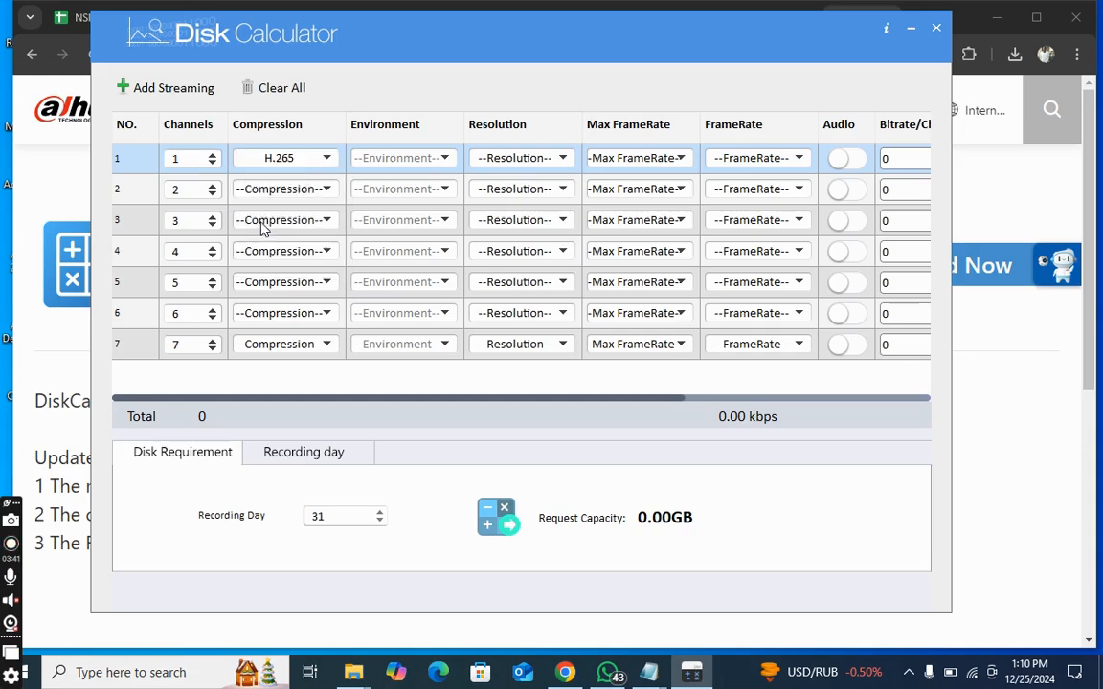
click(254, 182)
click(254, 182)
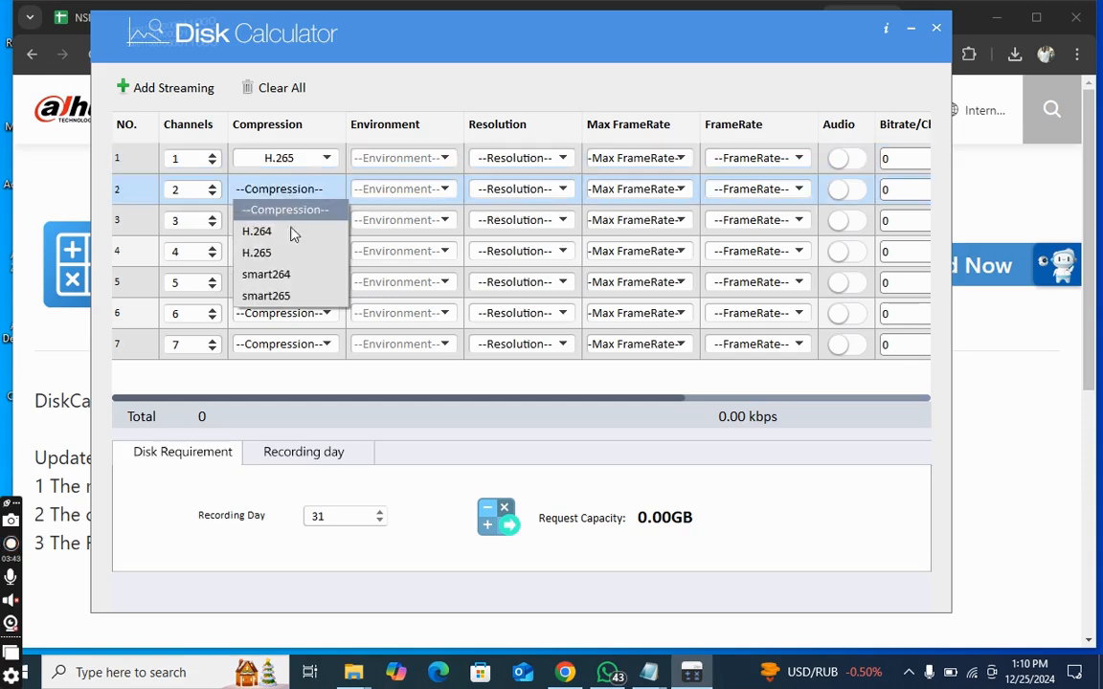
click(275, 252)
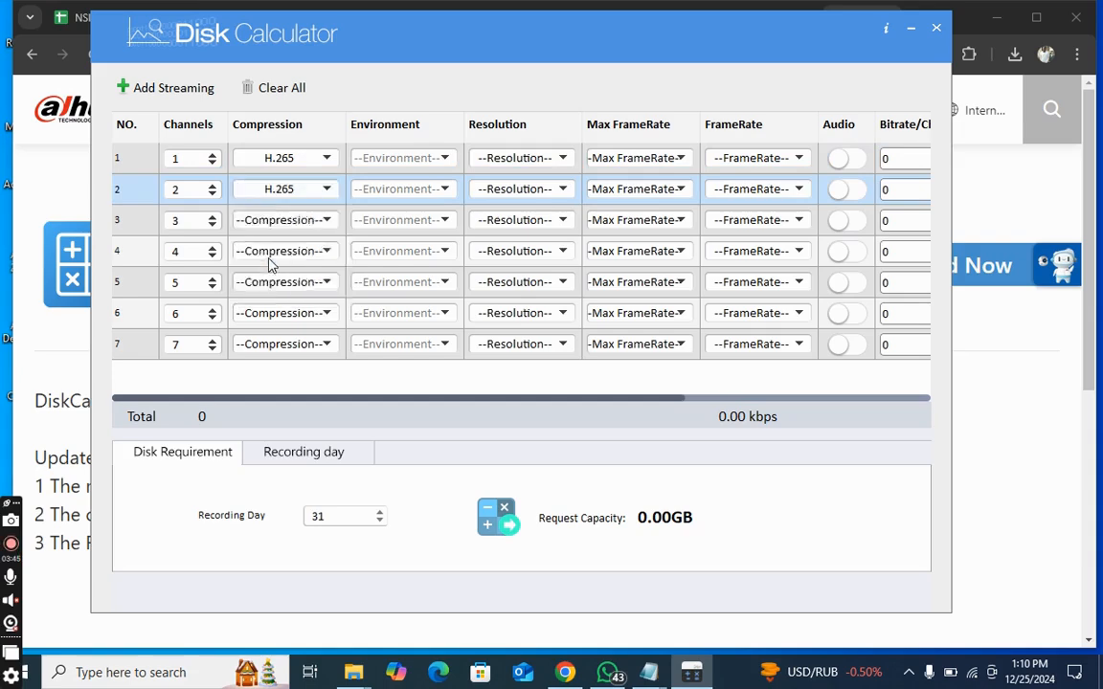
click(276, 220)
click(281, 281)
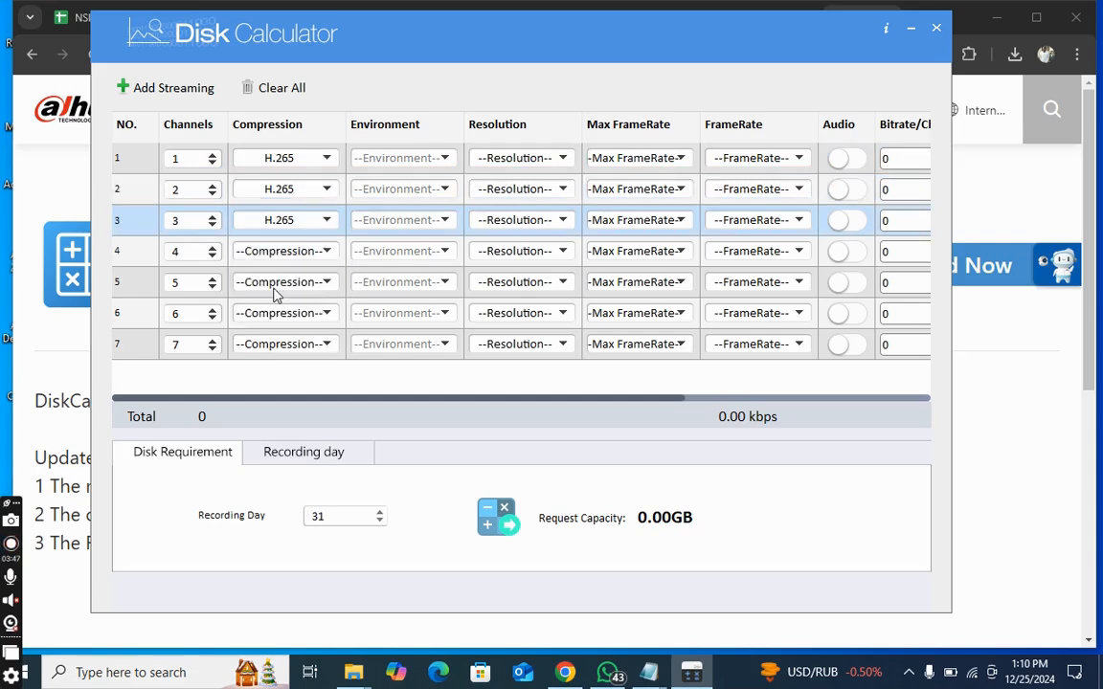
click(282, 252)
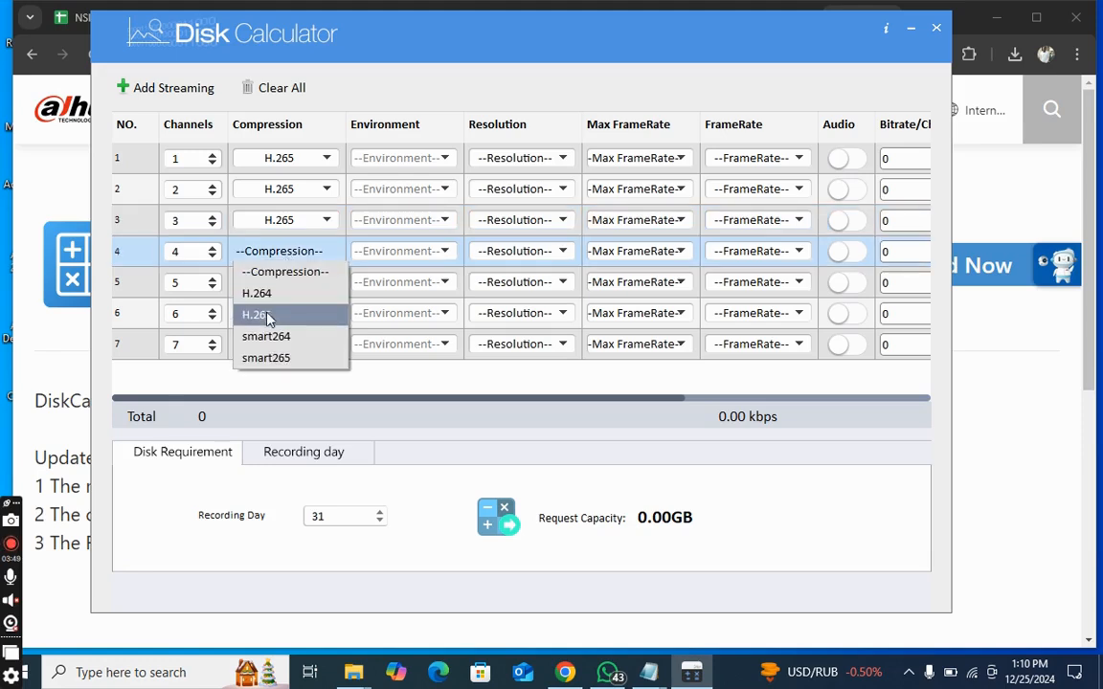
click(268, 318)
click(282, 285)
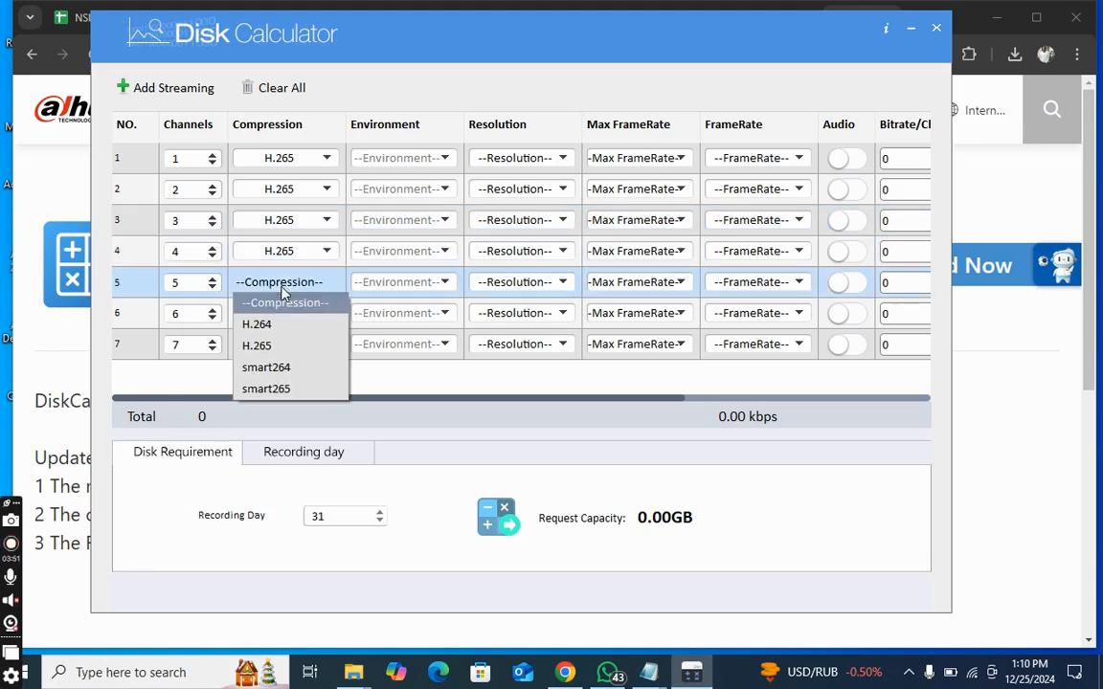
click(277, 348)
click(281, 319)
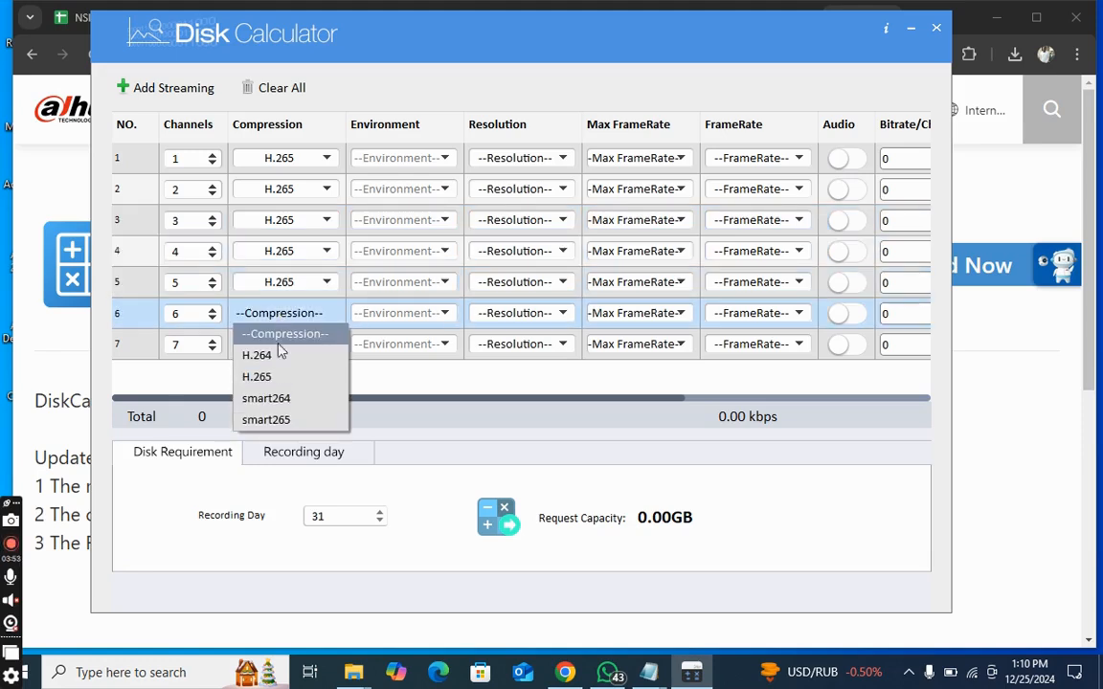
click(278, 375)
click(278, 350)
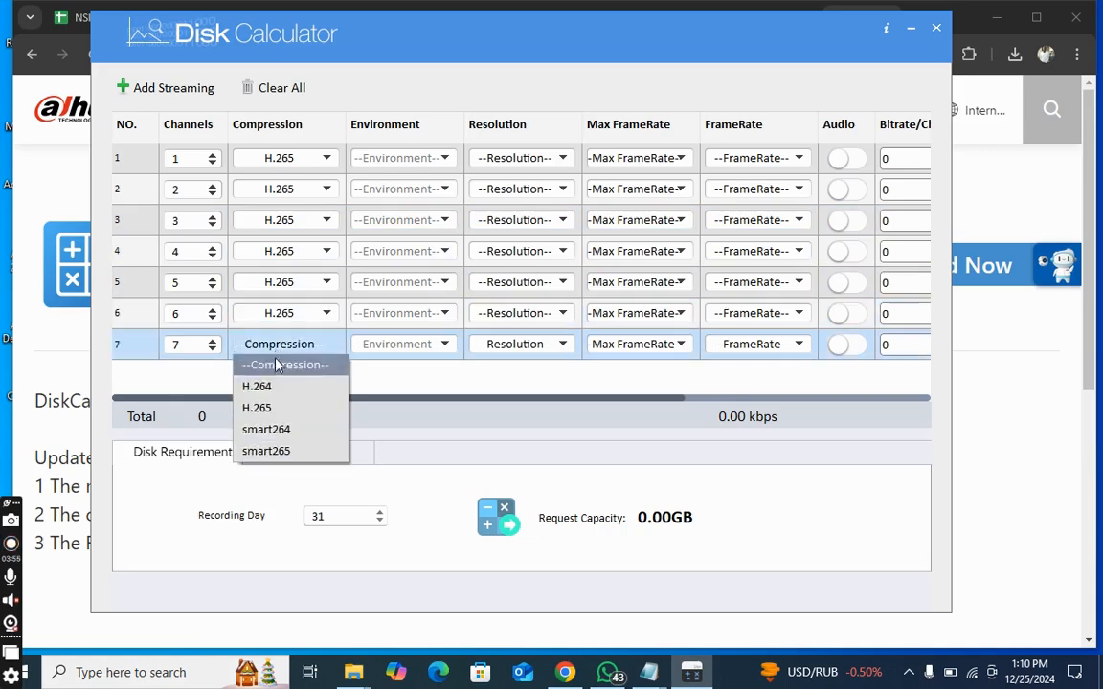
click(277, 406)
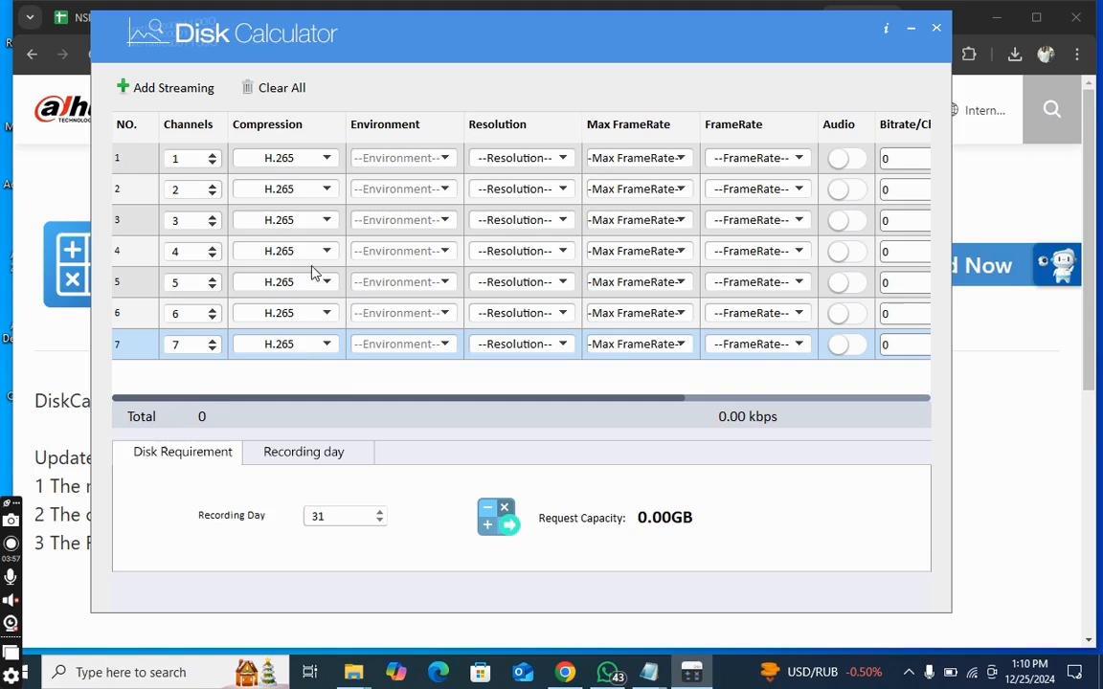
Set the resolution of all seven streaming rows to 2MP.
click(388, 158)
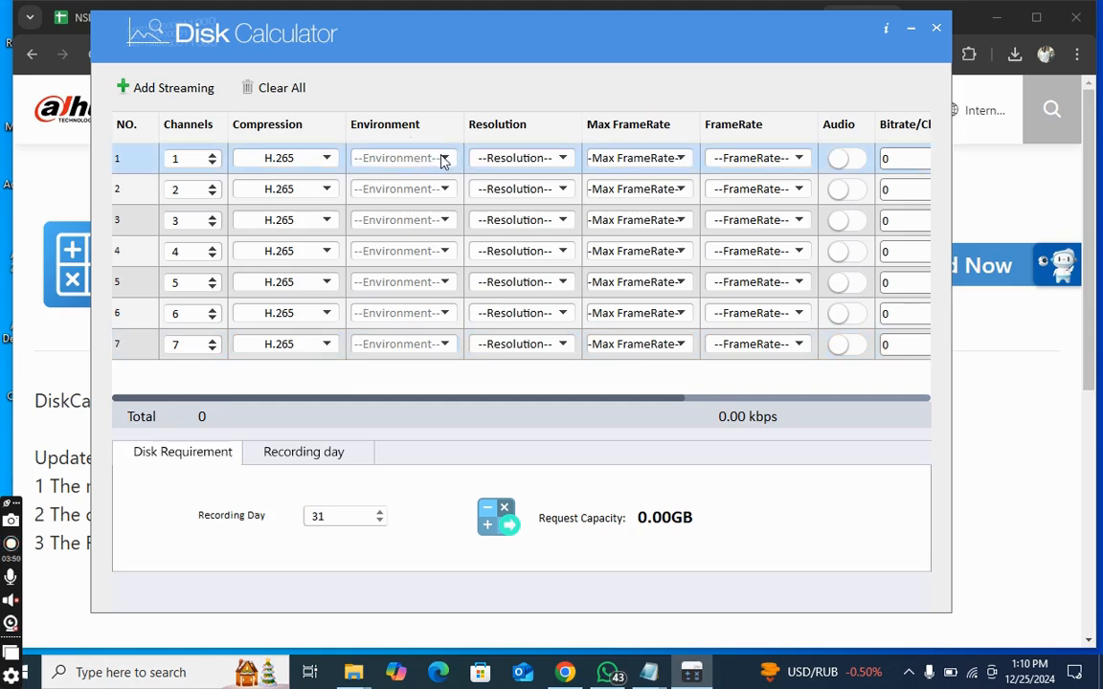
click(546, 160)
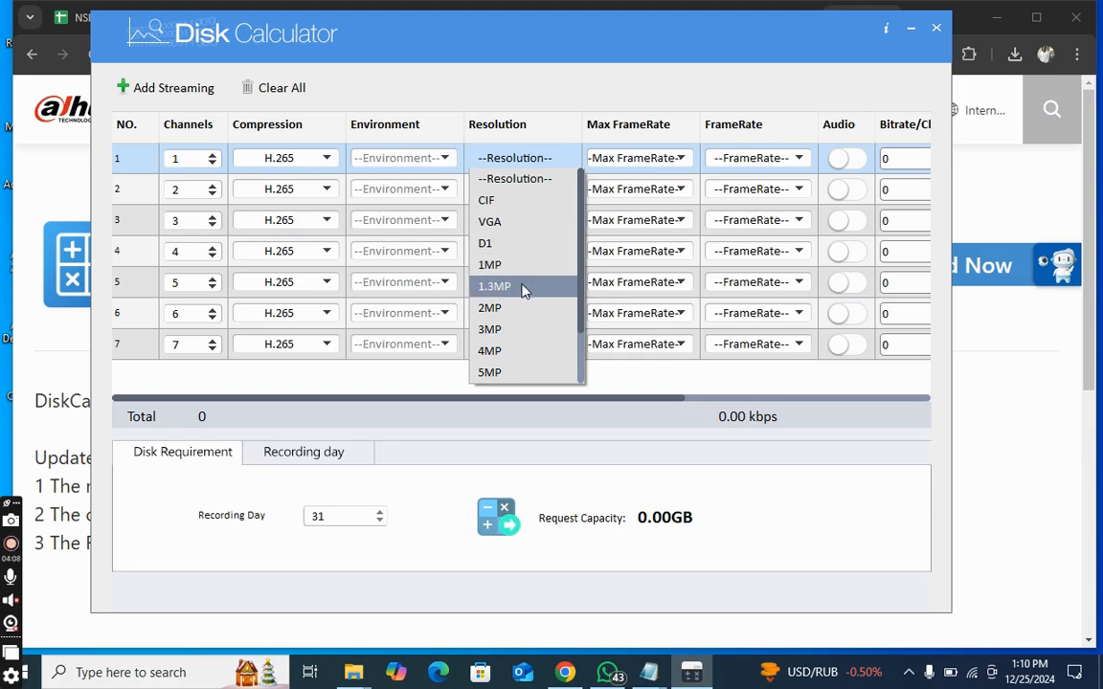
scroll(490, 325, down, 1)
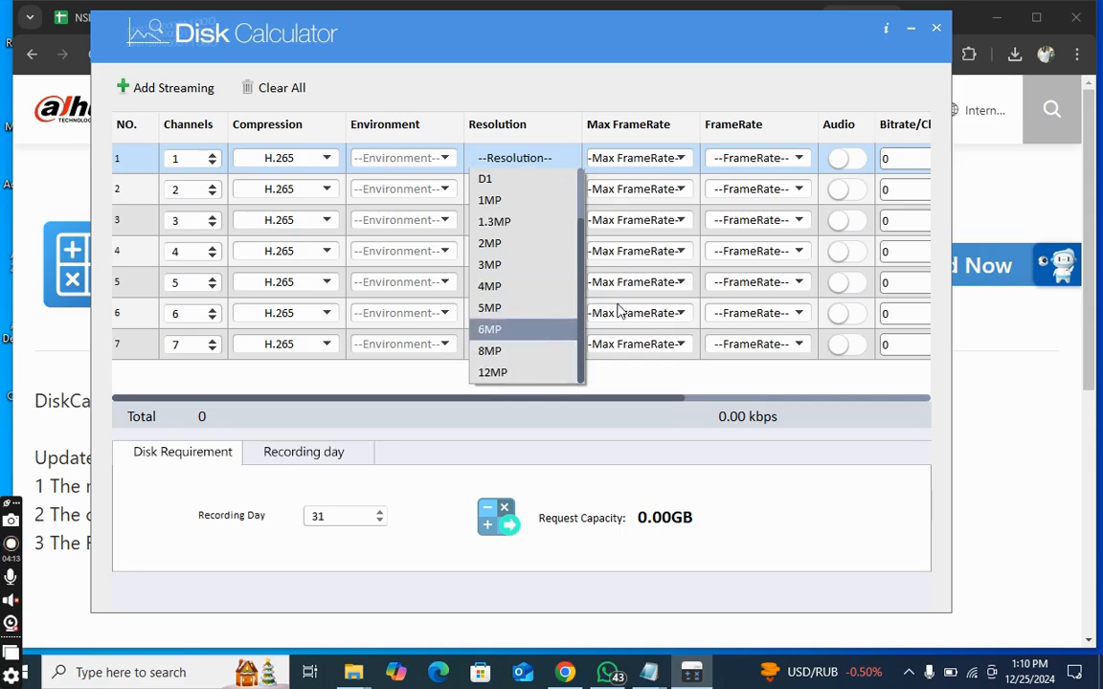
click(510, 244)
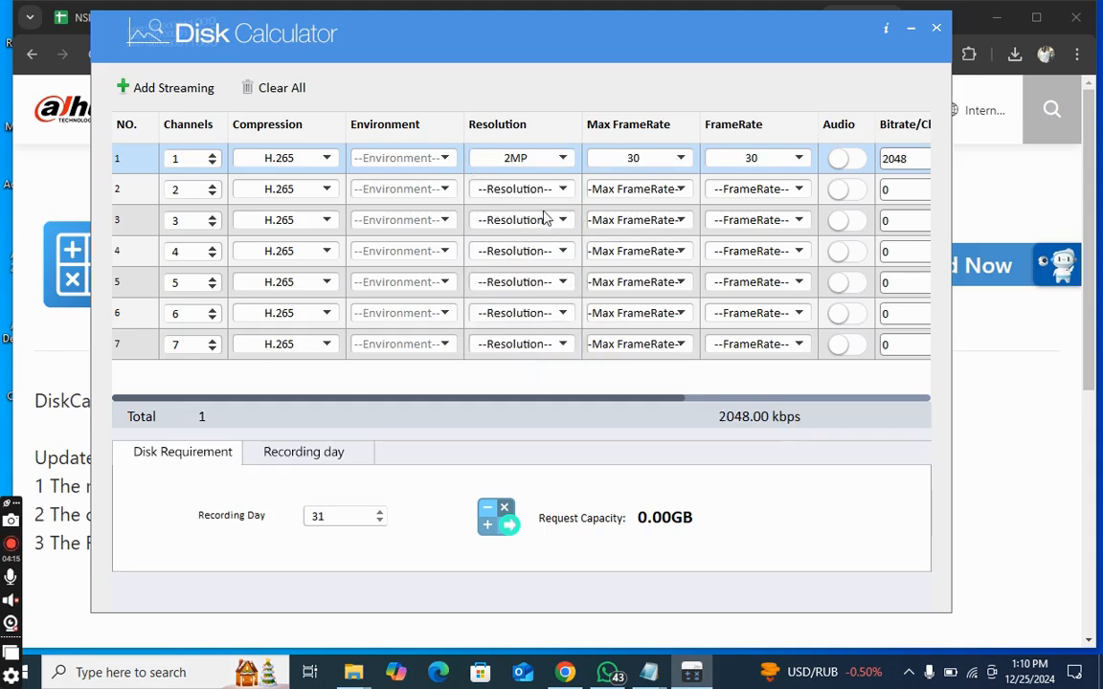
click(522, 191)
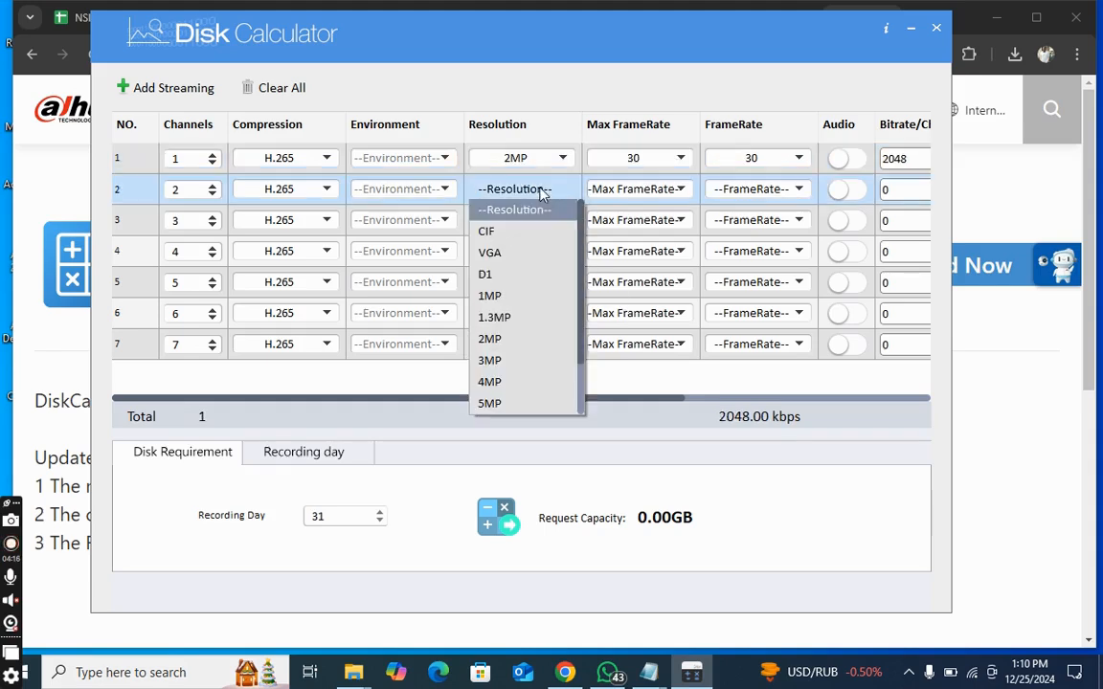
click(514, 339)
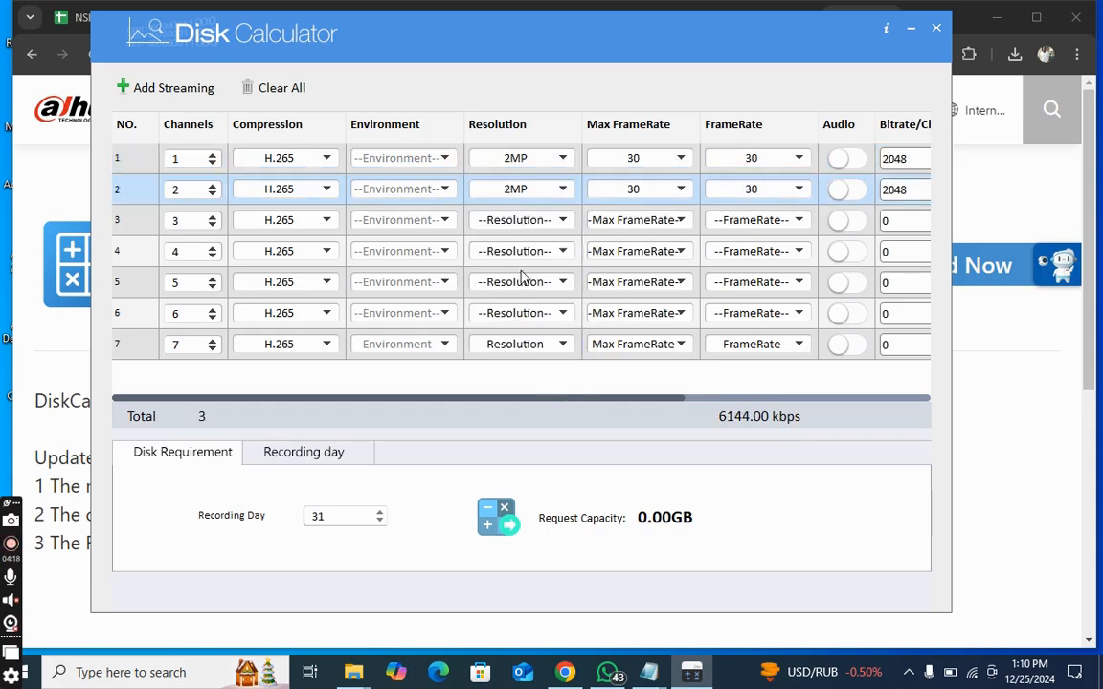
click(522, 221)
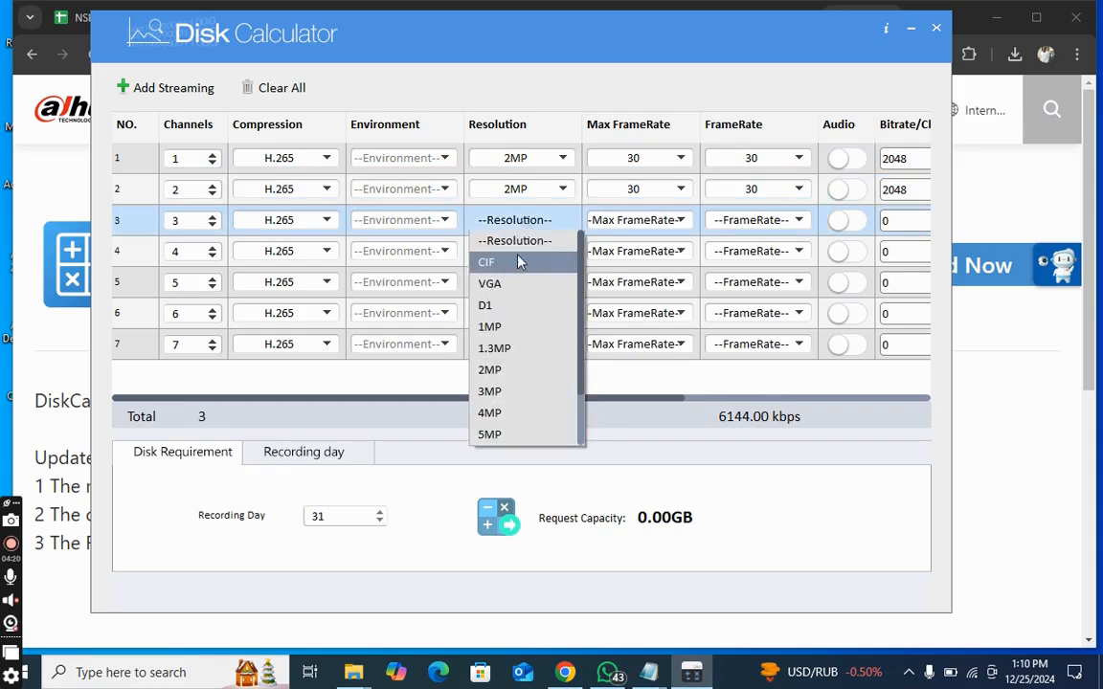
click(484, 370)
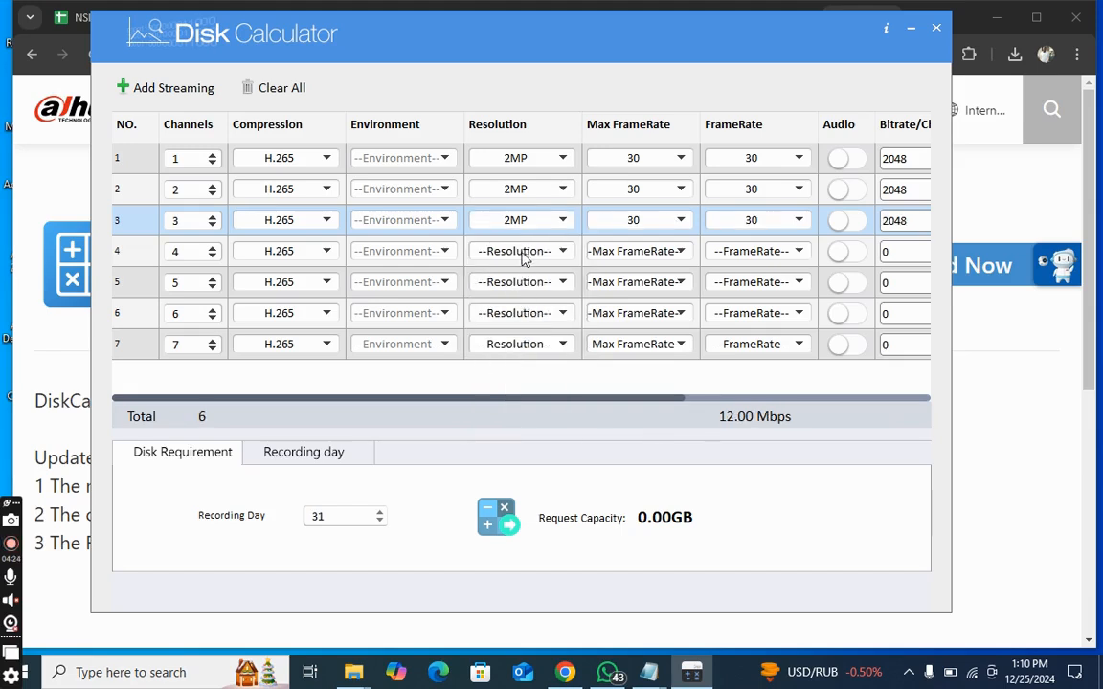
click(478, 245)
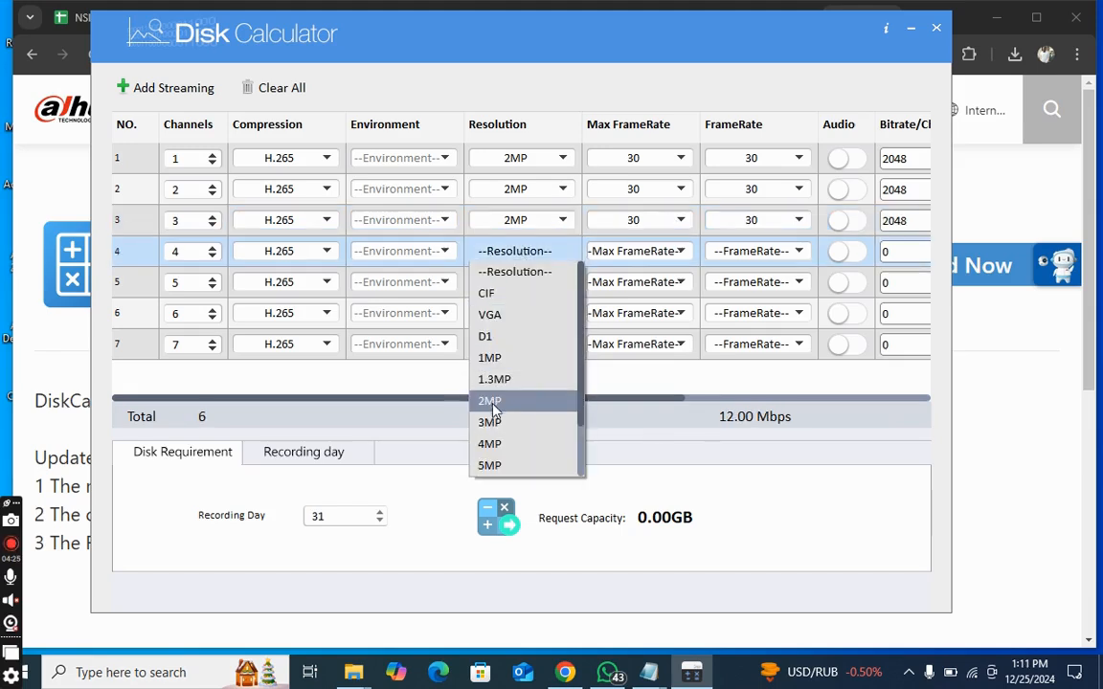
click(491, 400)
click(533, 286)
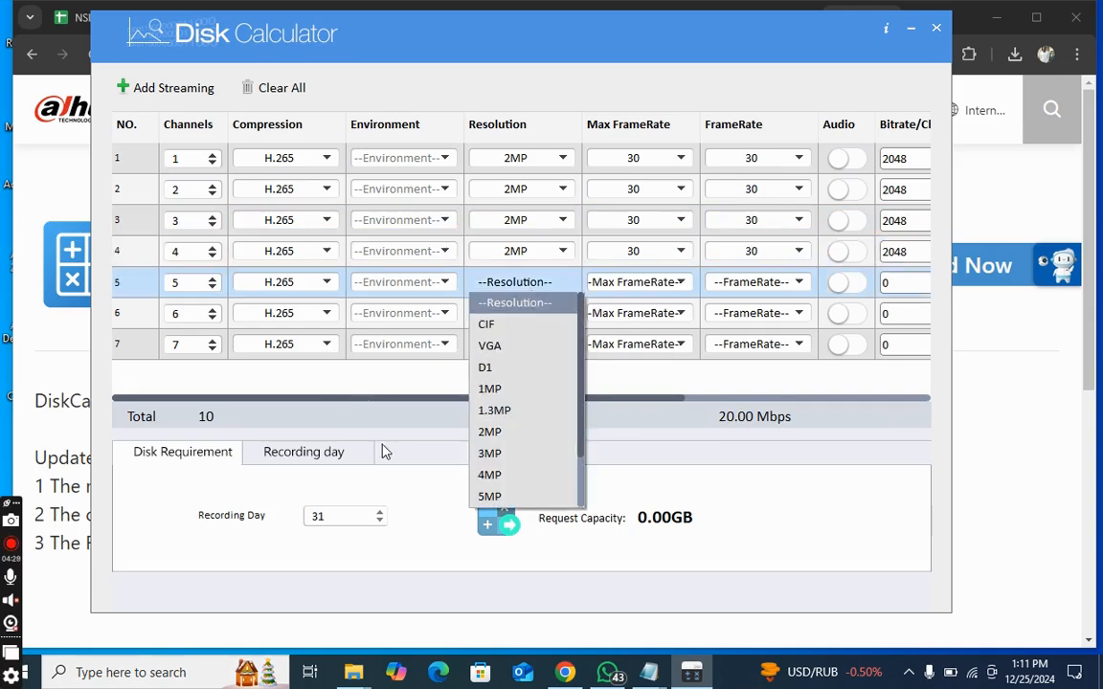
click(513, 433)
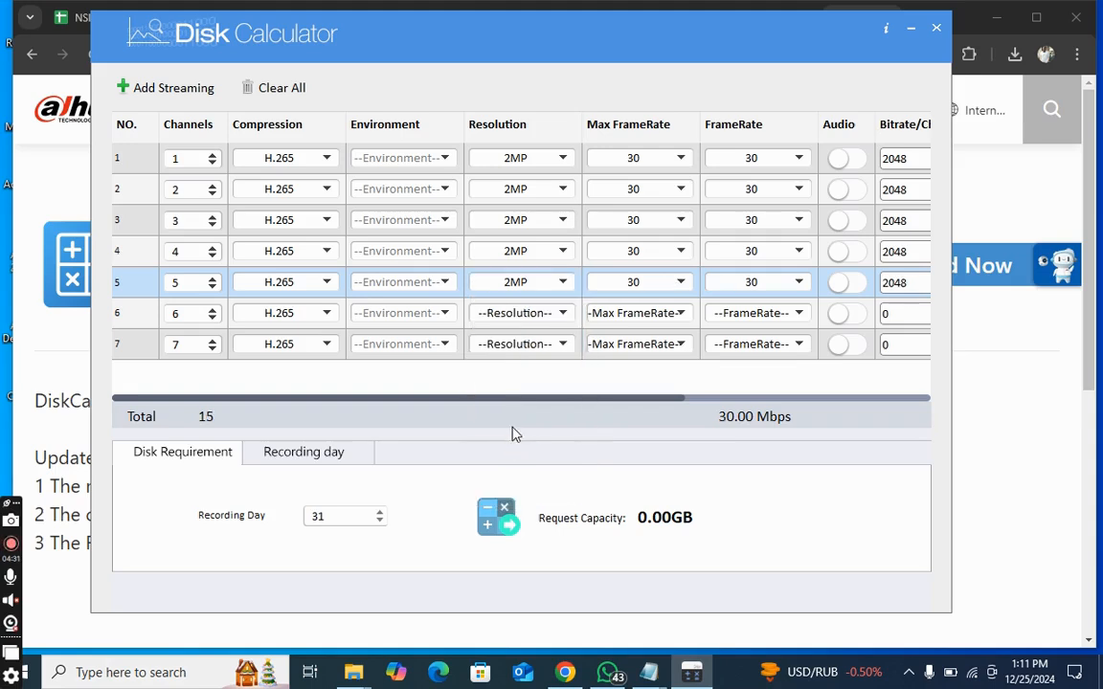
click(580, 315)
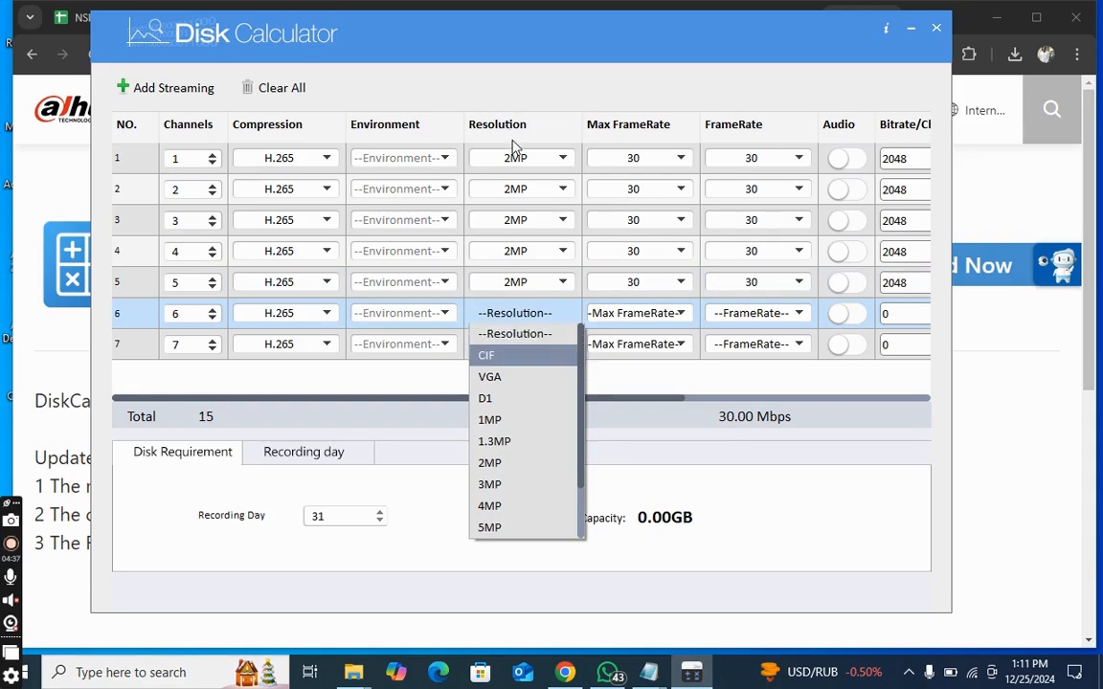
click(503, 462)
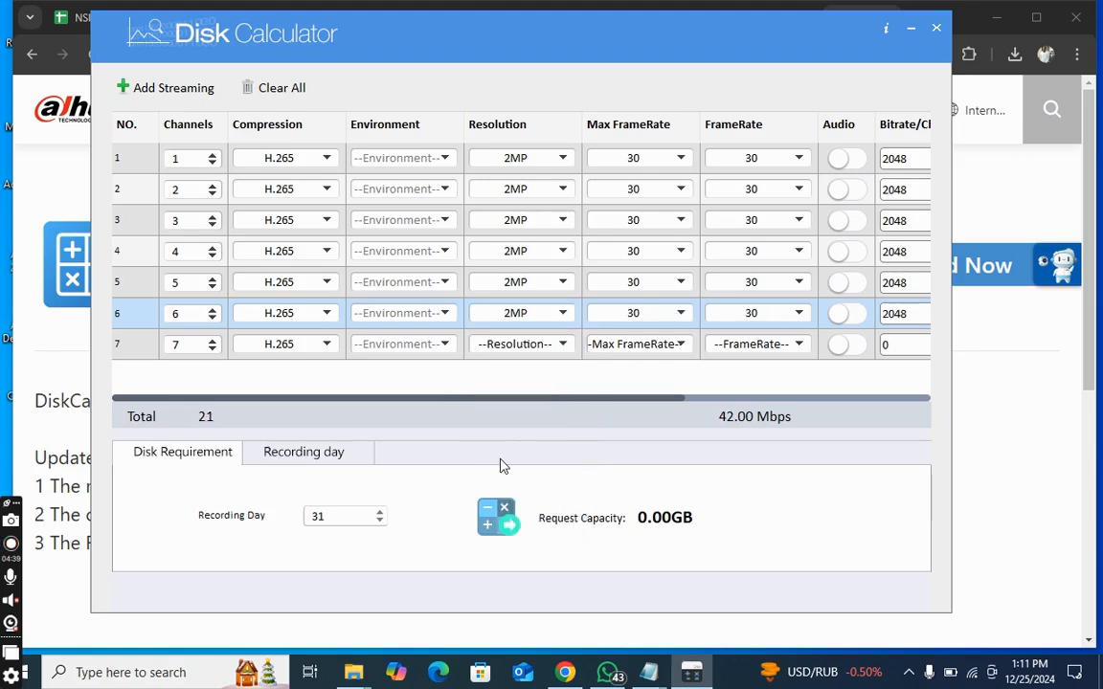
click(505, 351)
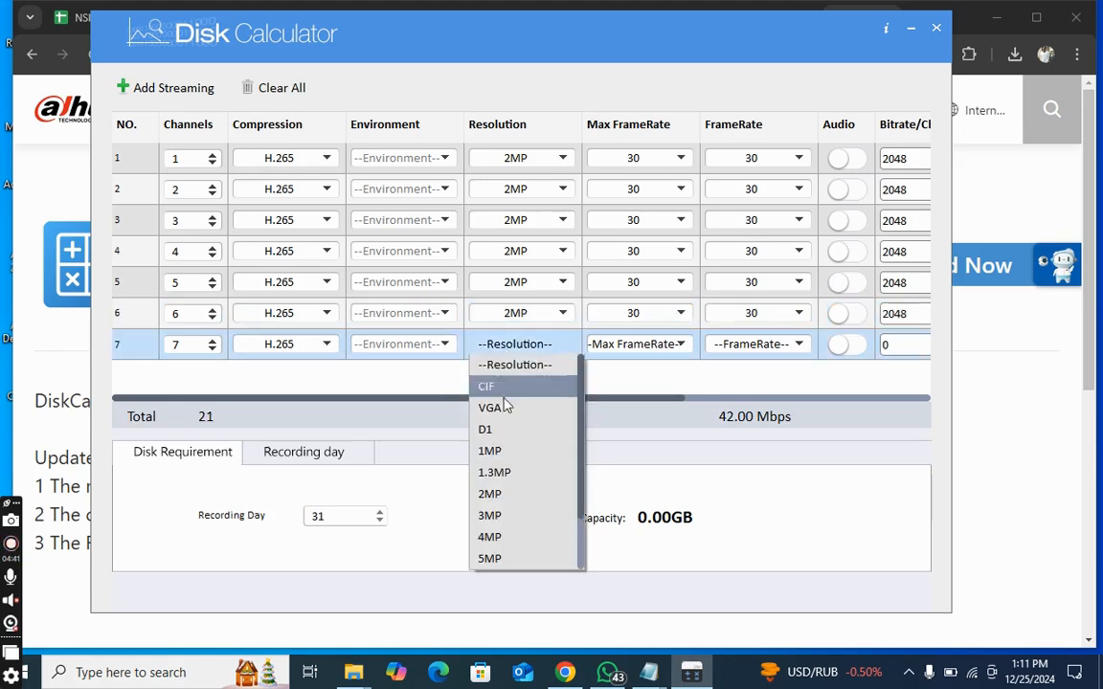
click(488, 495)
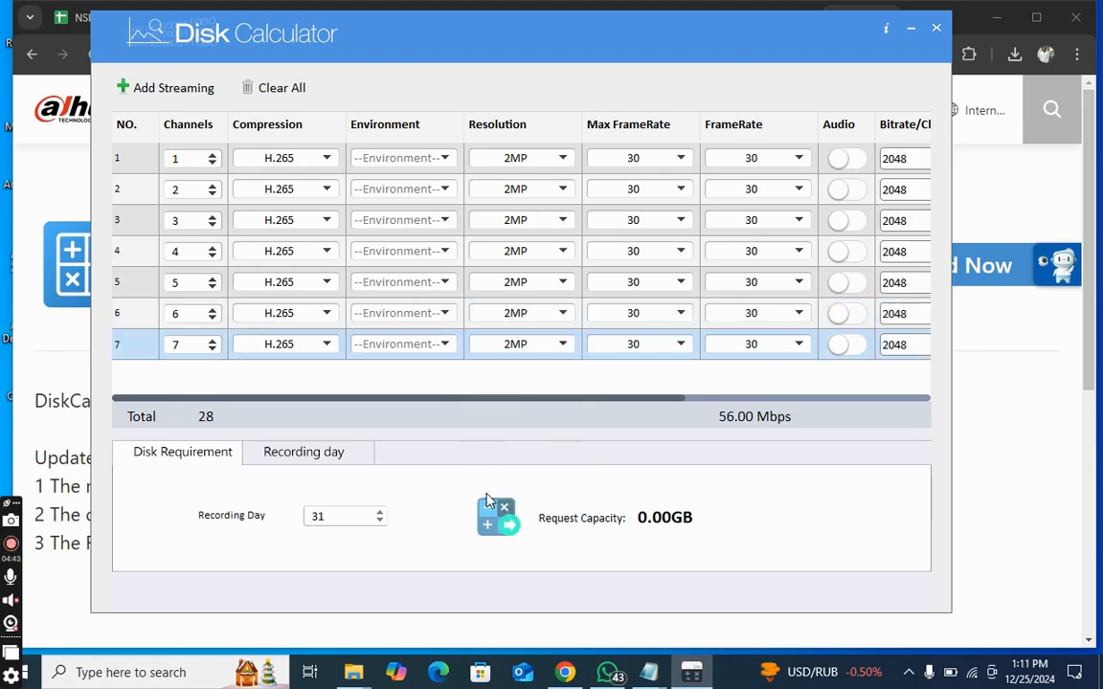
Set the maximum frame rate of all seven streaming rows to 25.
click(647, 162)
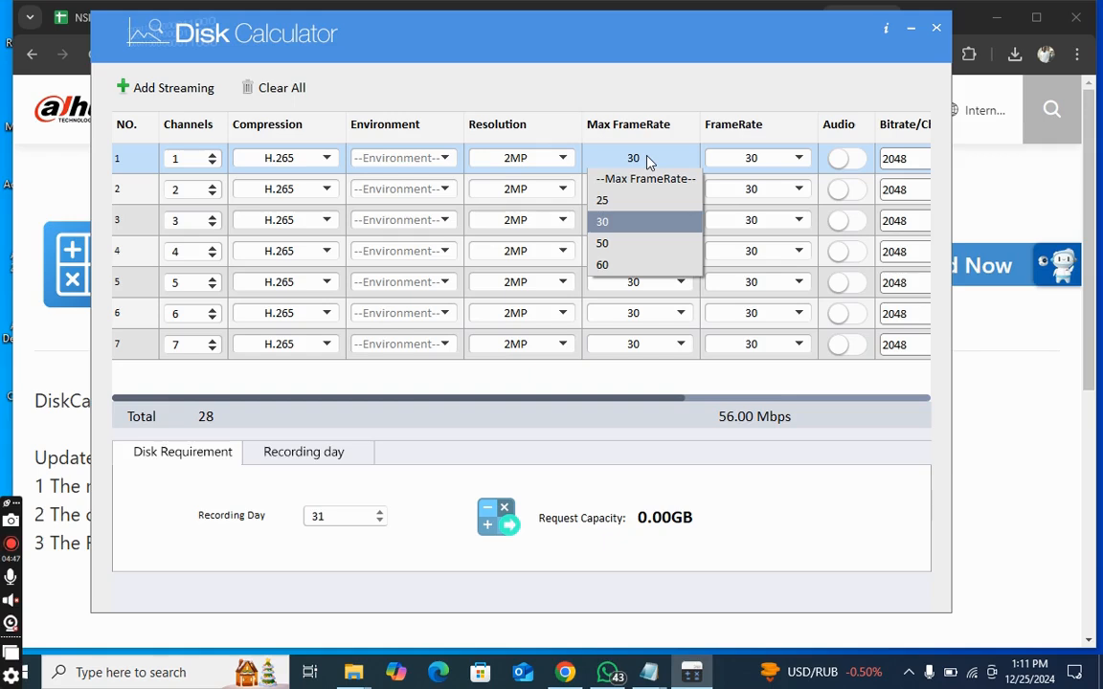
click(623, 203)
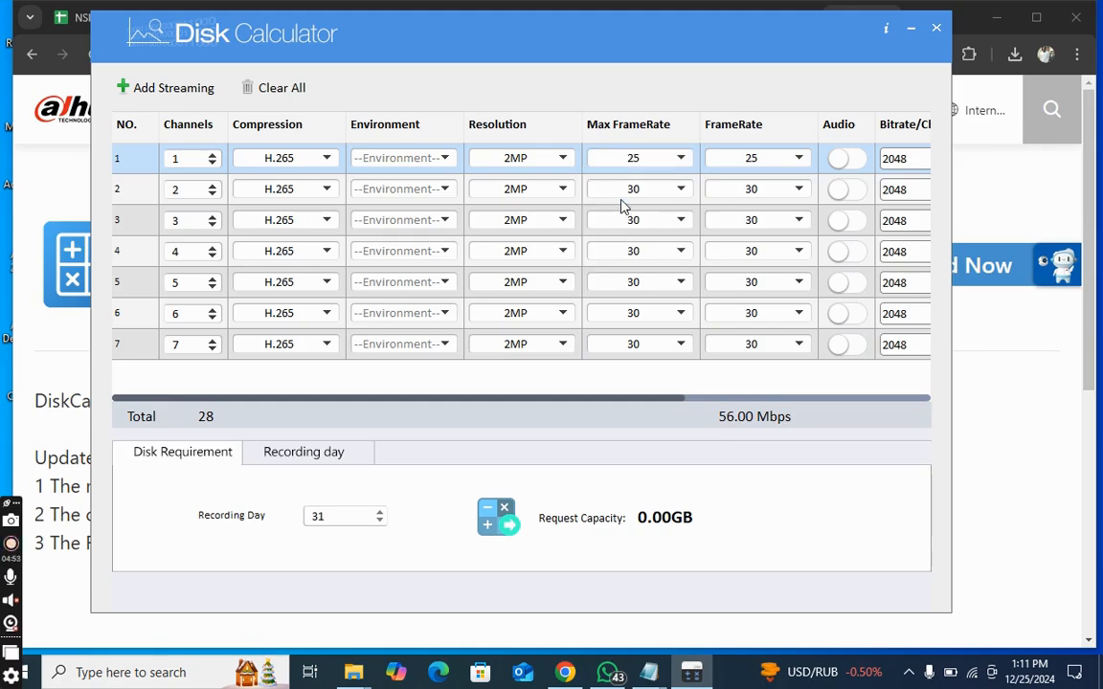
click(631, 191)
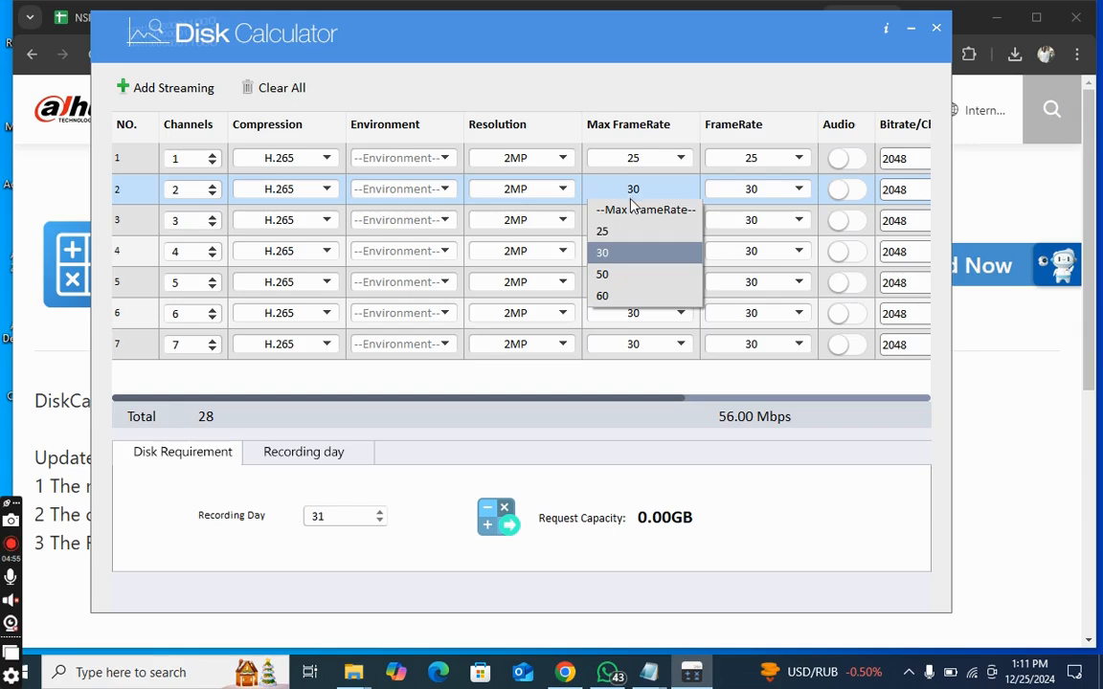
click(613, 232)
click(637, 225)
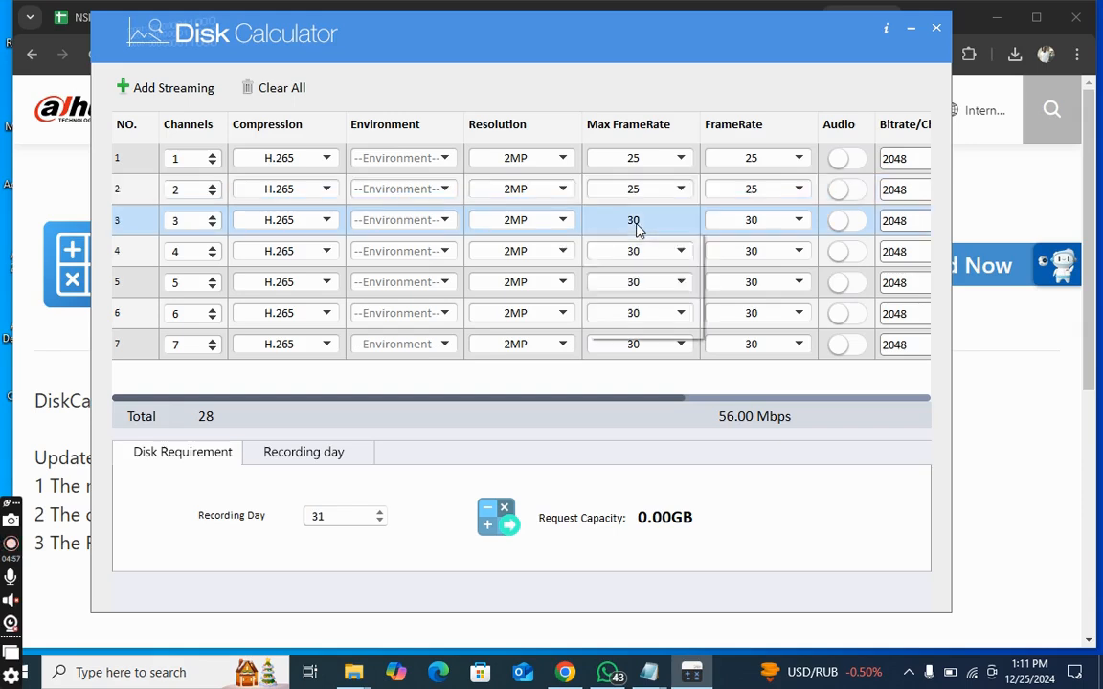
click(622, 259)
click(635, 258)
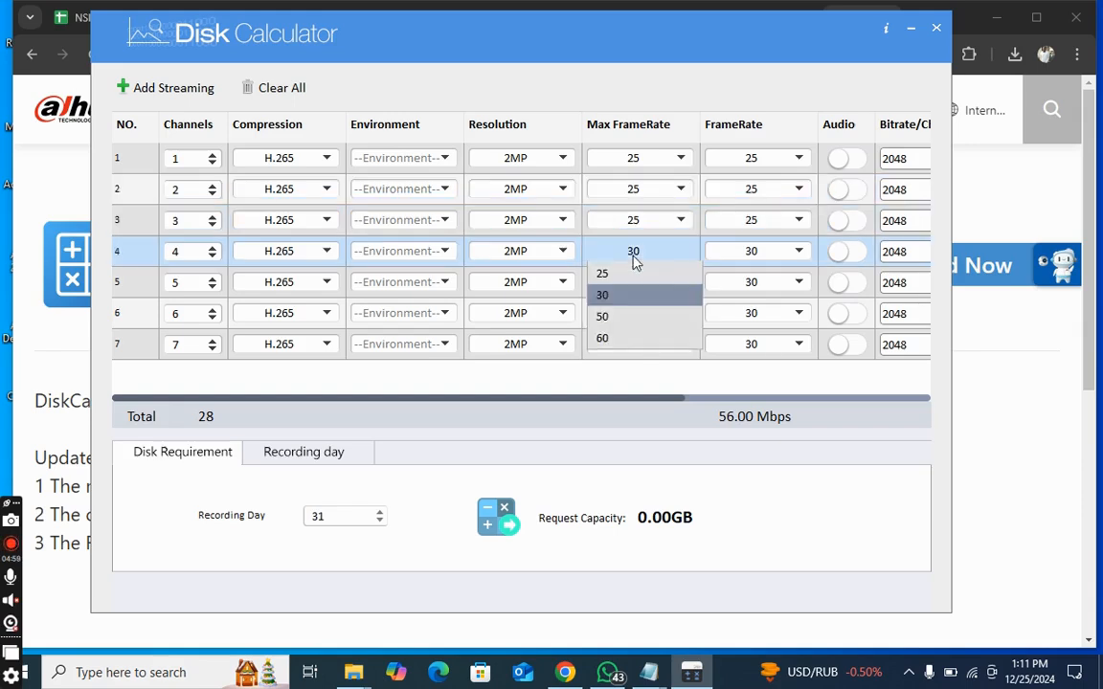
click(606, 293)
click(637, 282)
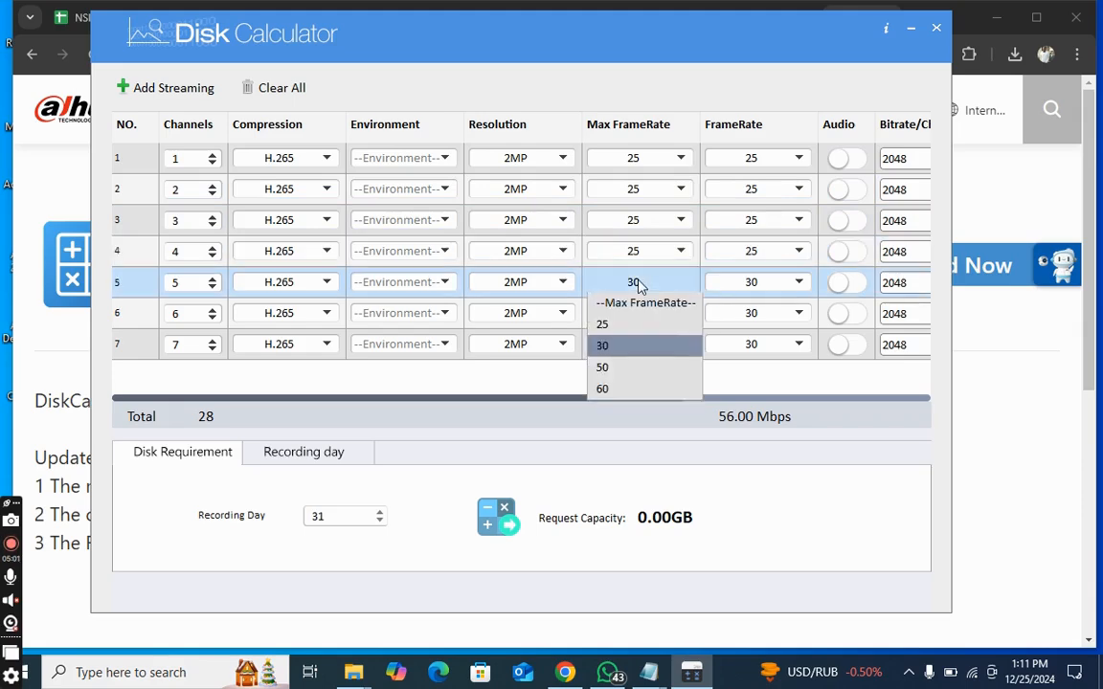
click(603, 325)
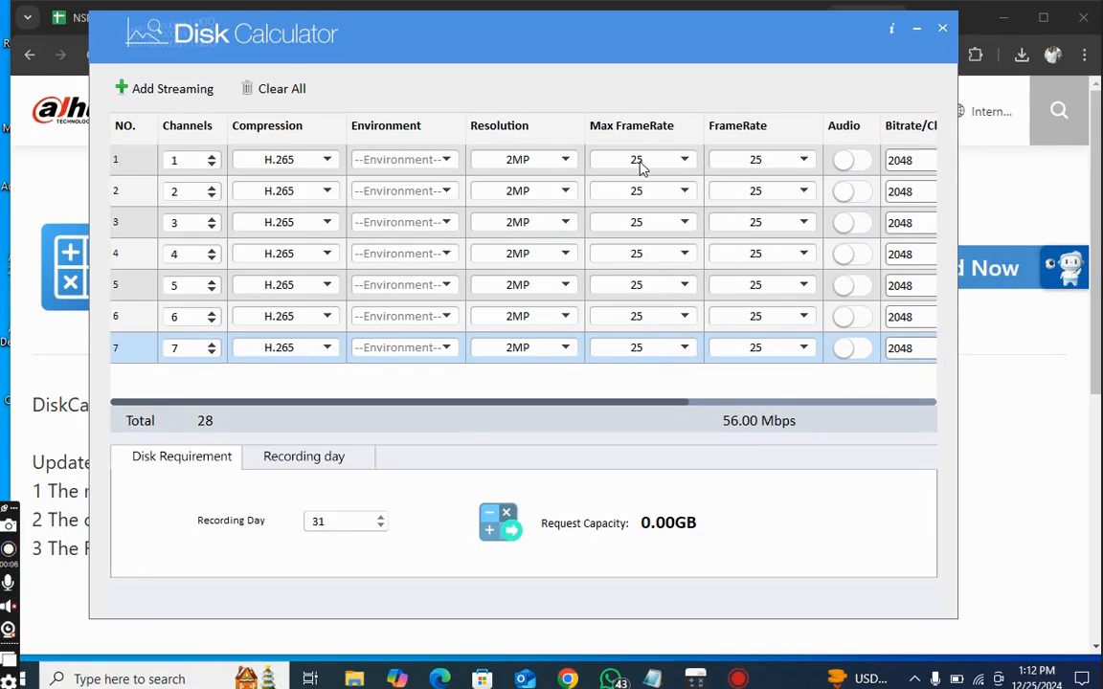
Set the frame rate of all seven streaming rows to 20.
click(763, 162)
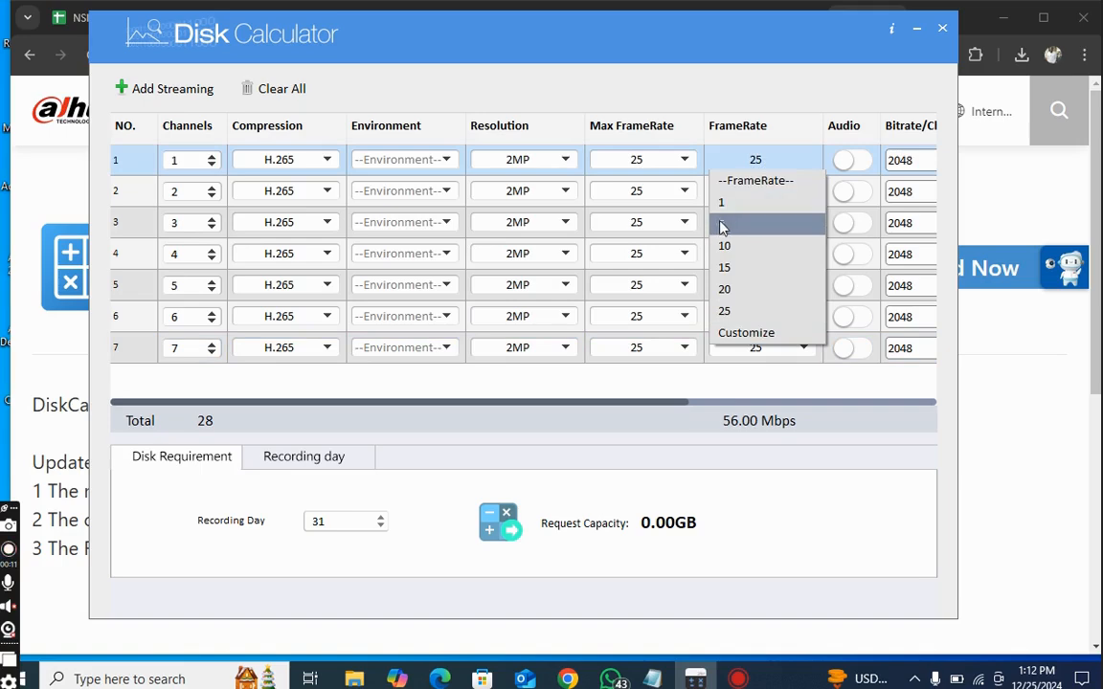
click(733, 291)
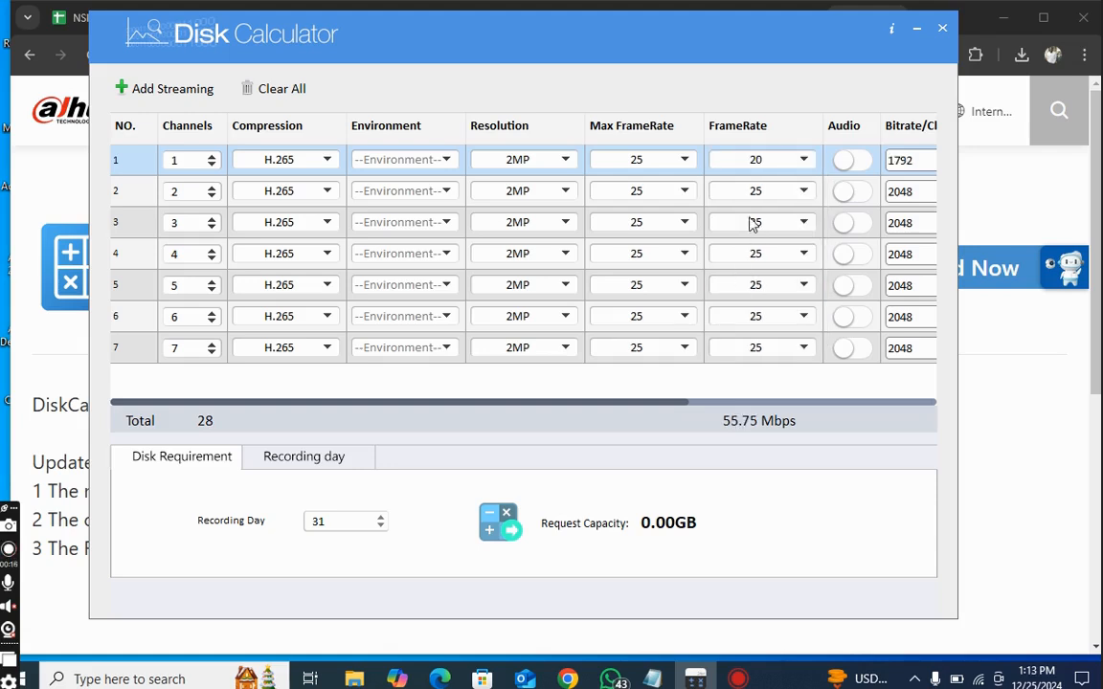
click(754, 190)
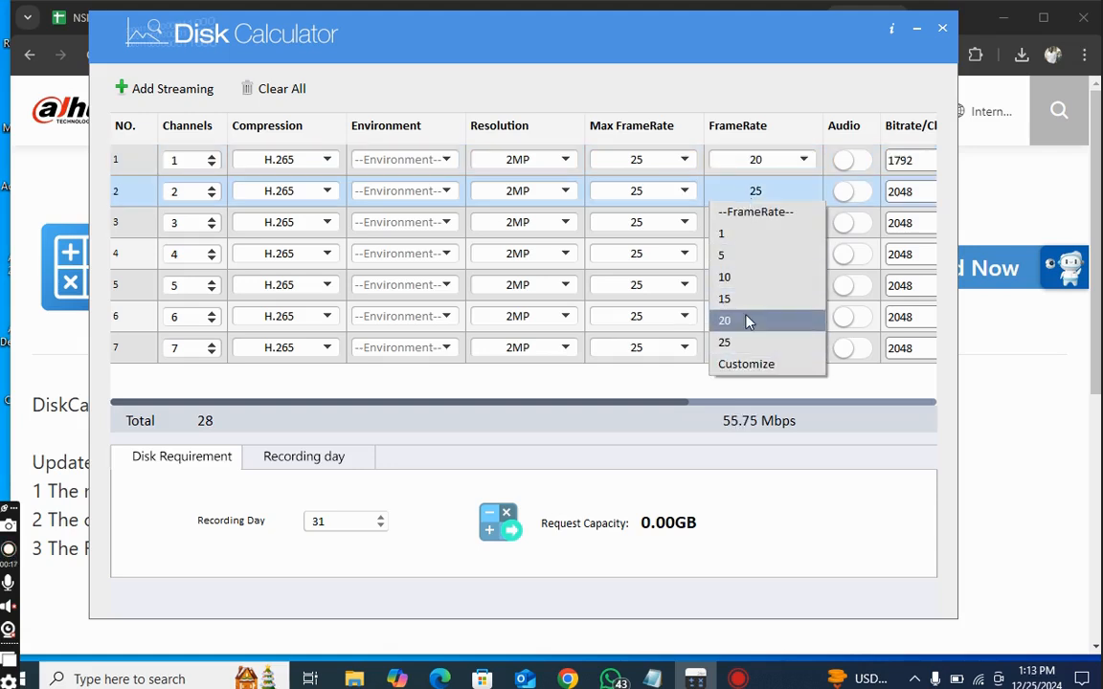
click(748, 321)
click(766, 224)
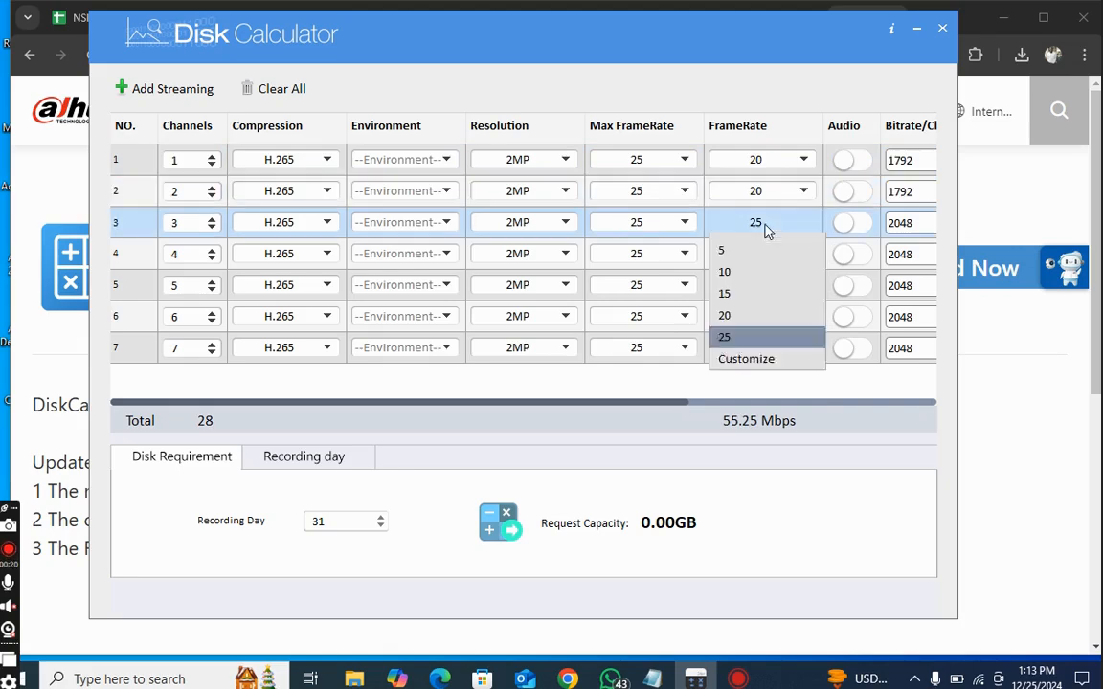
click(737, 352)
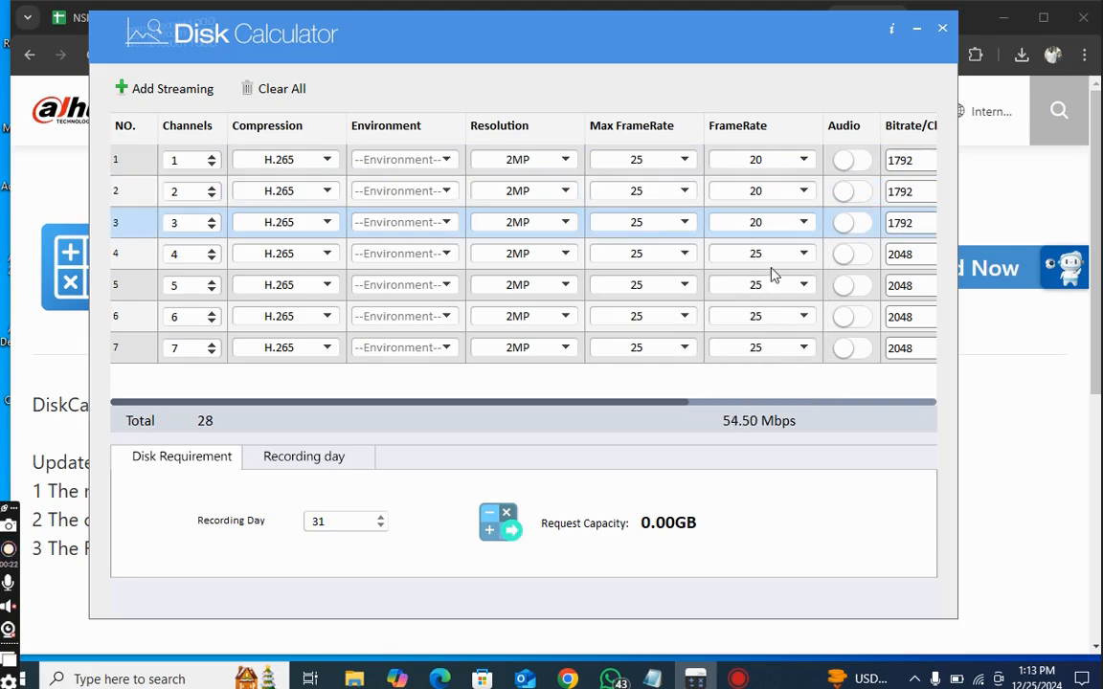
click(772, 255)
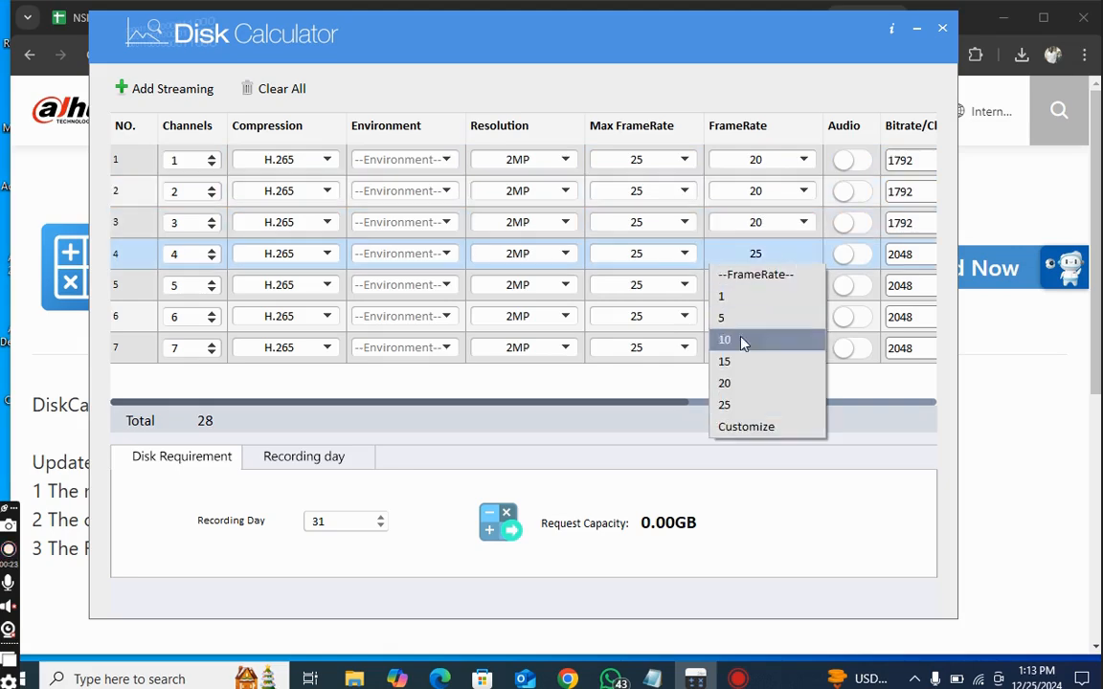
click(734, 386)
click(771, 292)
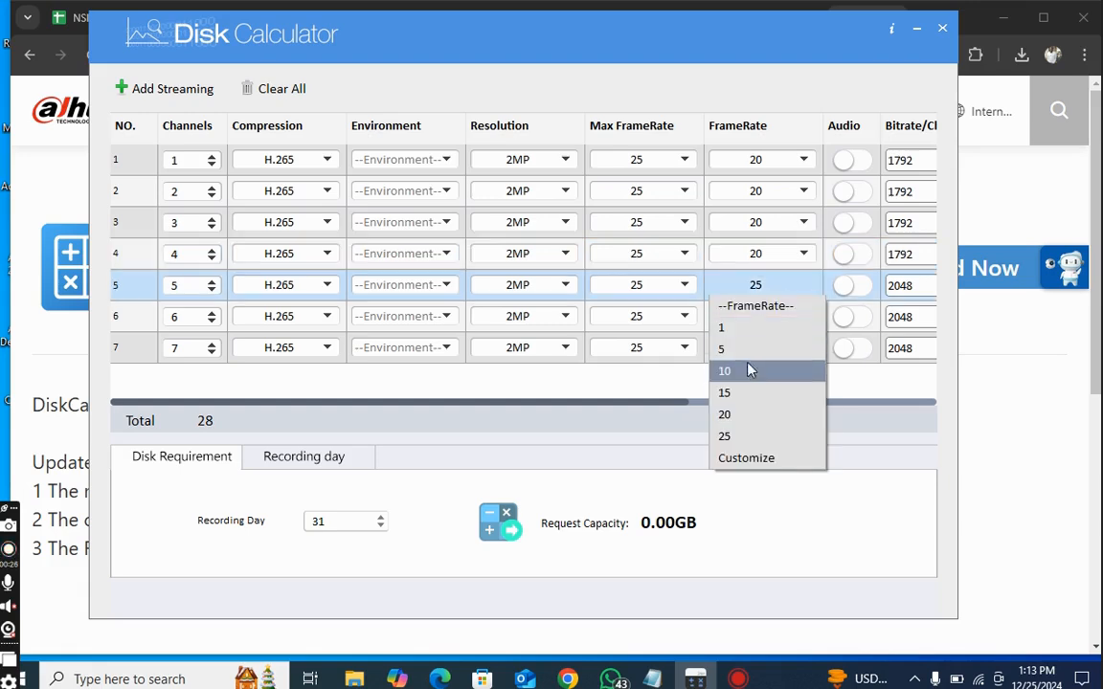
click(743, 417)
click(770, 323)
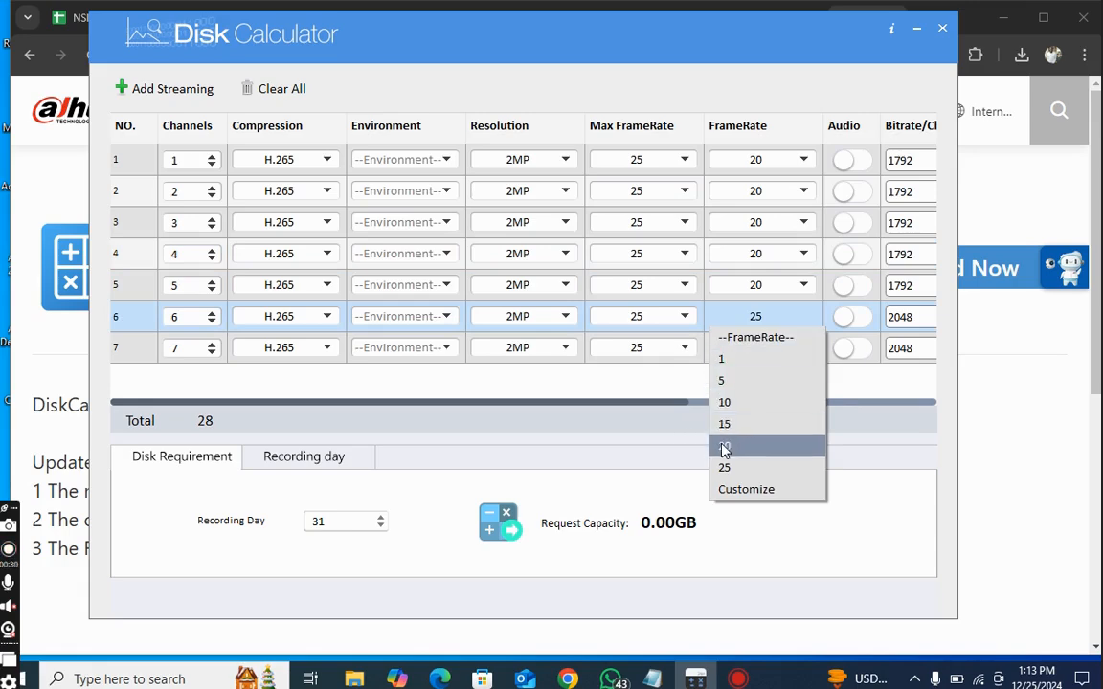
click(739, 448)
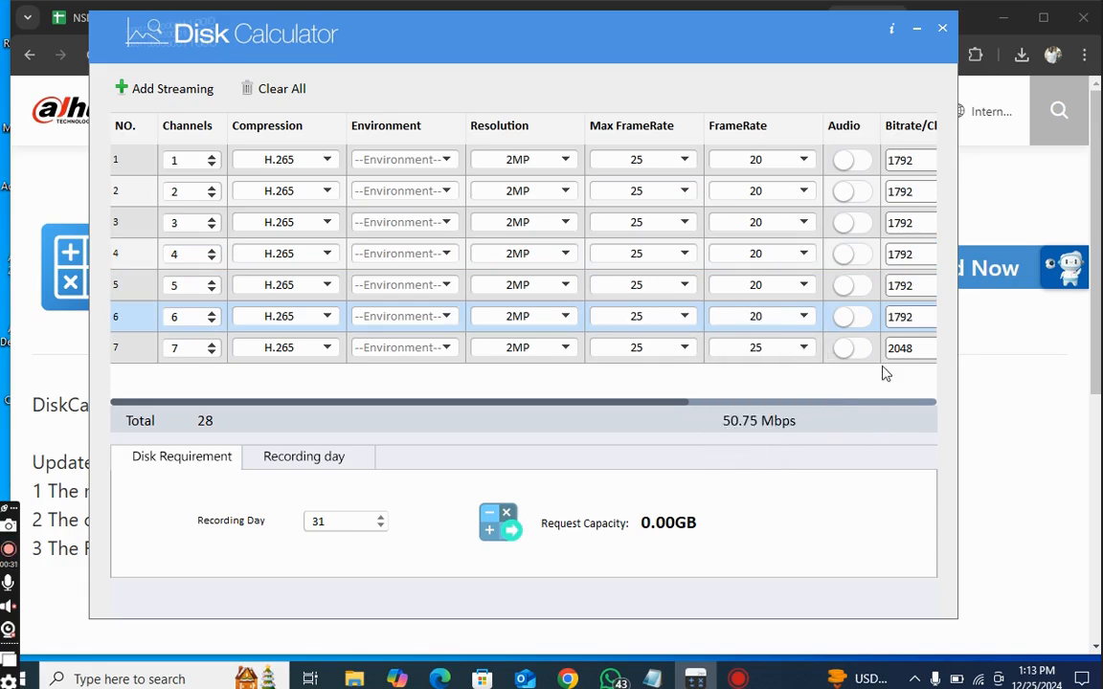
click(763, 351)
click(724, 478)
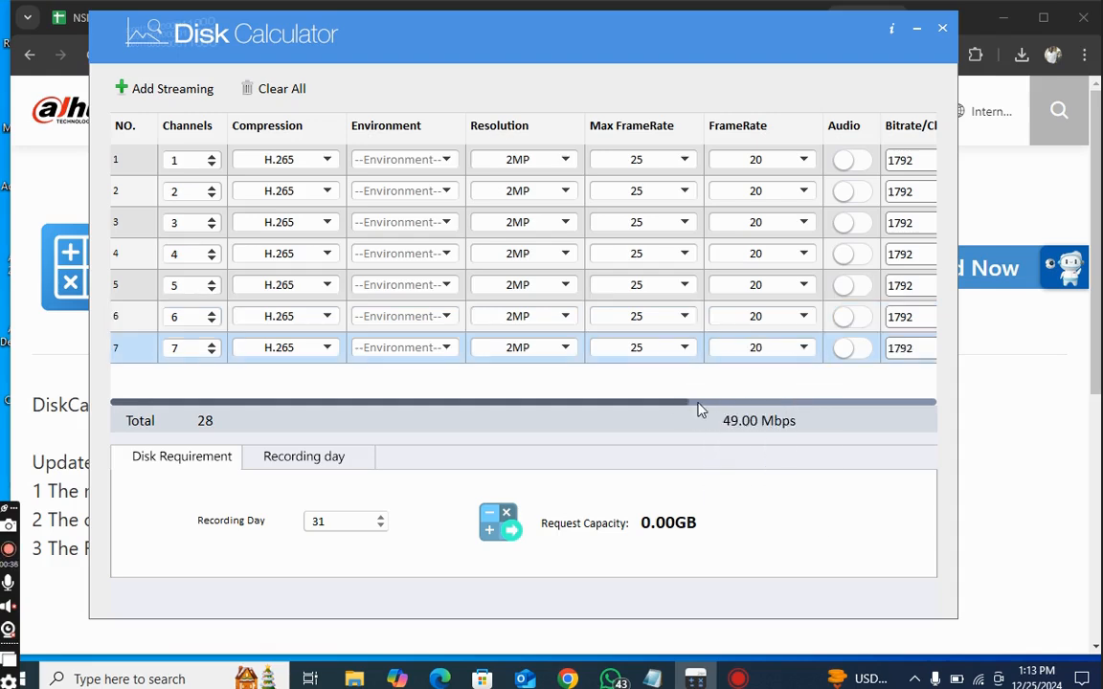
Turn on audio for the first streaming row to check its effect on the bitrate, and turn it off again.
drag(669, 406, 885, 409)
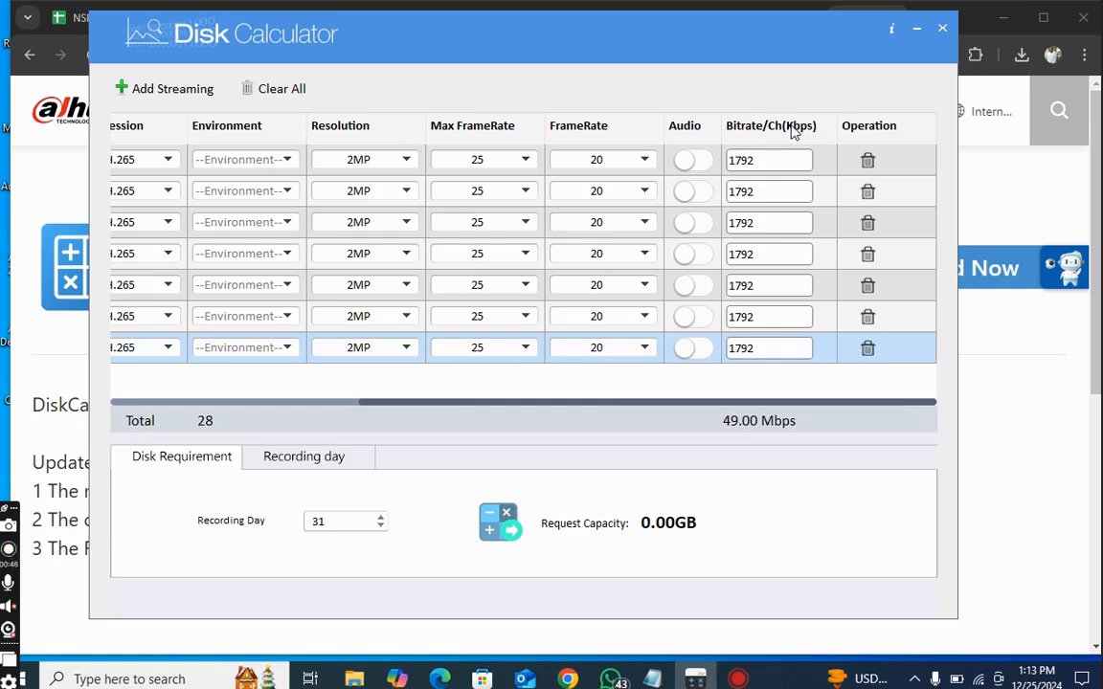
click(709, 163)
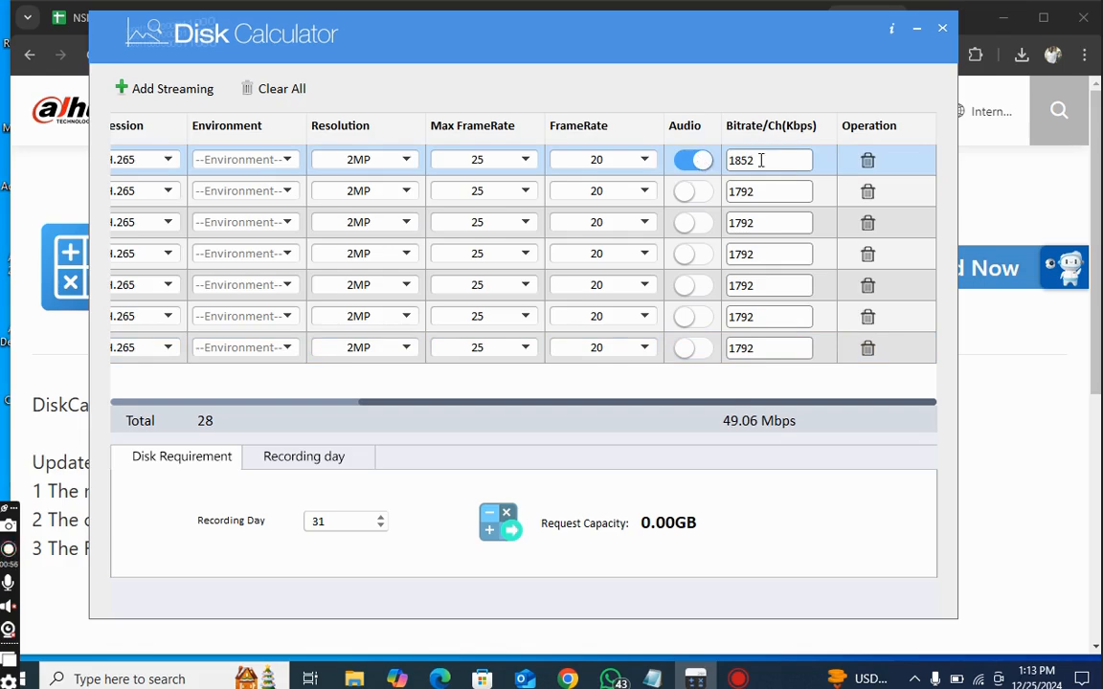
click(703, 159)
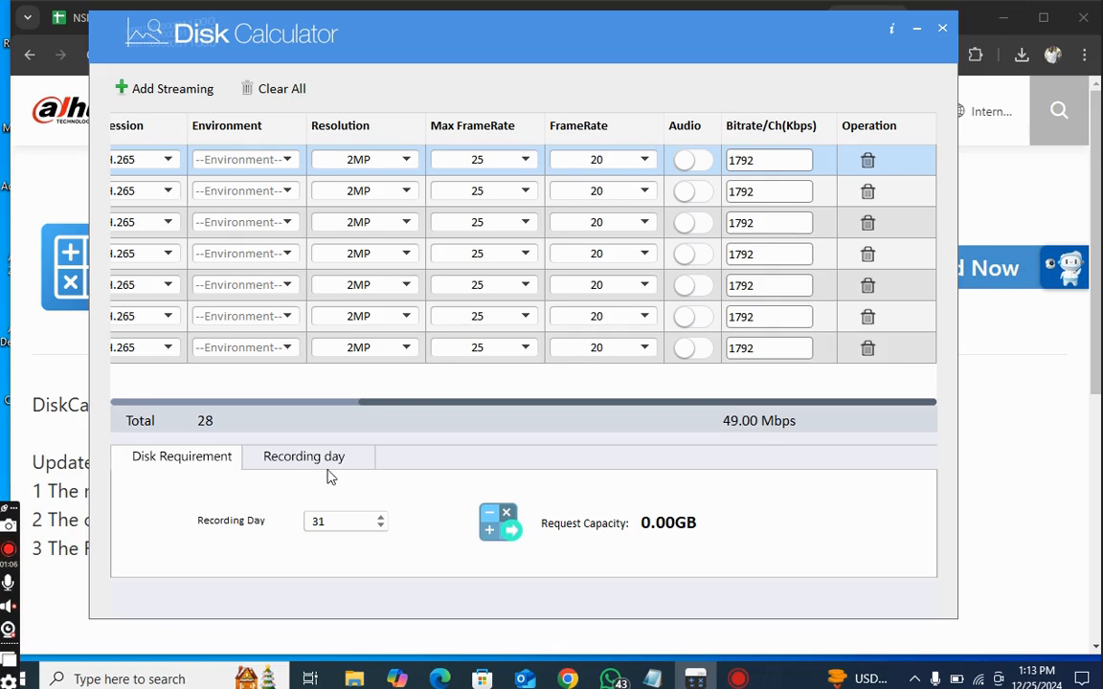
Calculate the recording days for a customized storage capacity of 16 TB, and recalculate them with the capacity set to 8 TB.
click(297, 459)
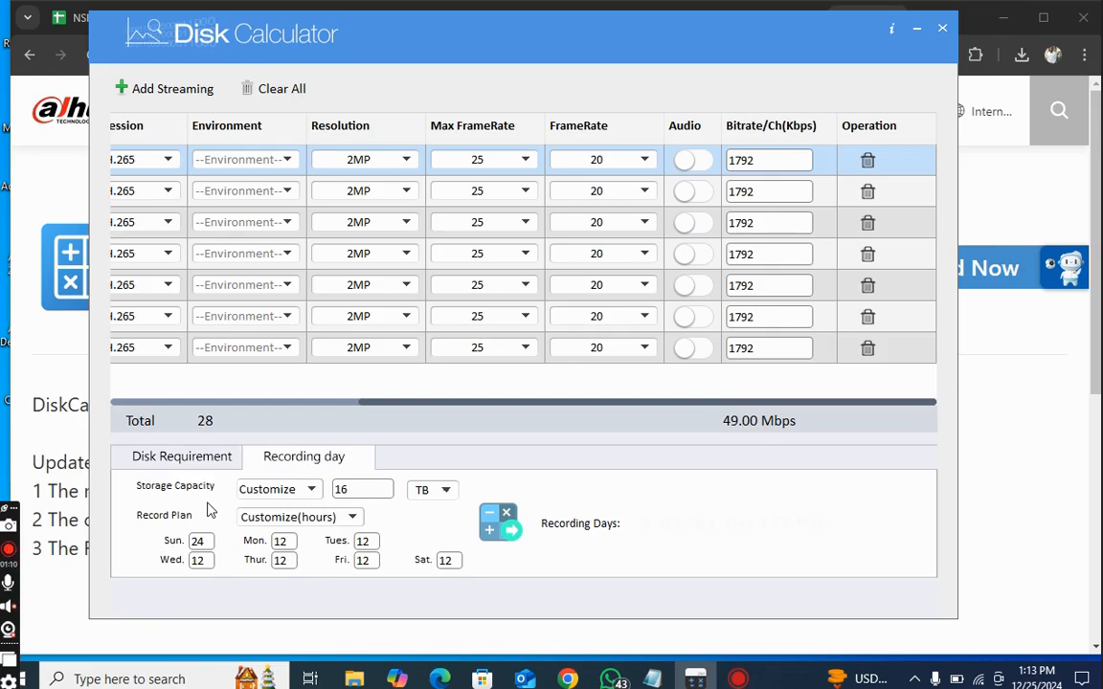
click(287, 492)
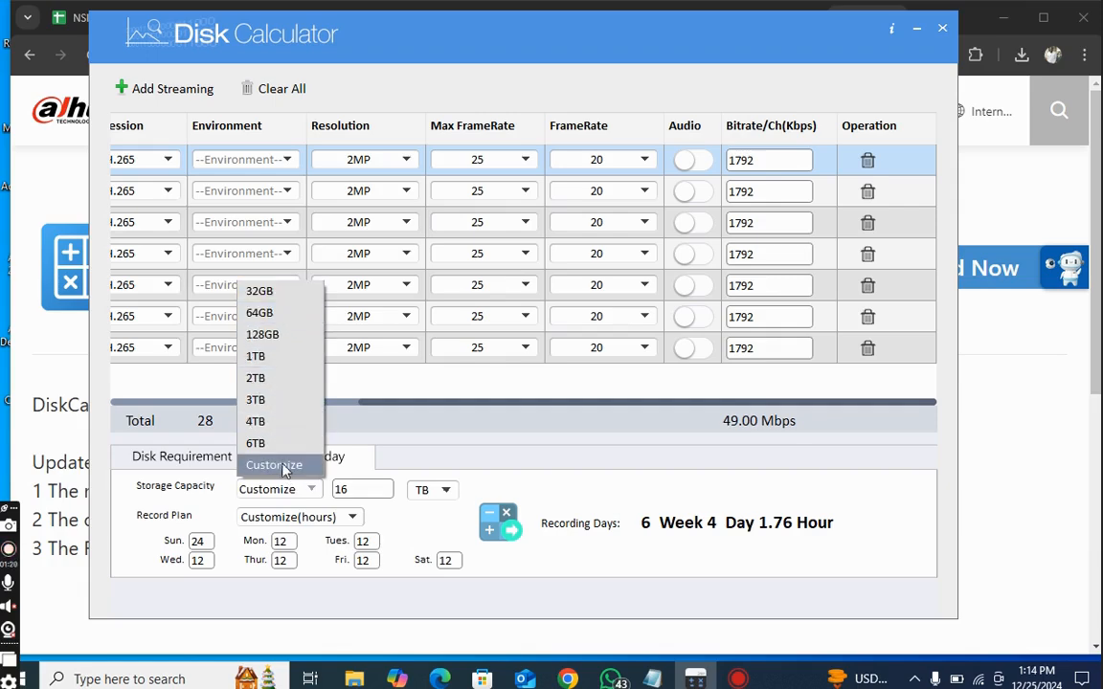
click(279, 492)
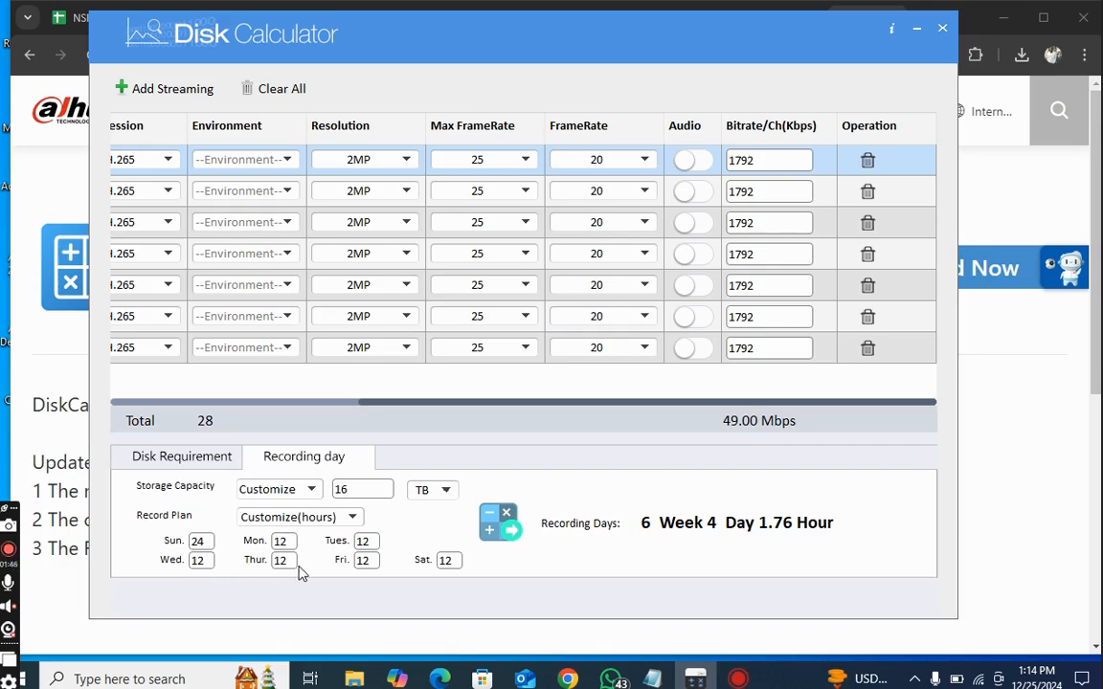
click(491, 527)
key(BackSpace)
click(491, 533)
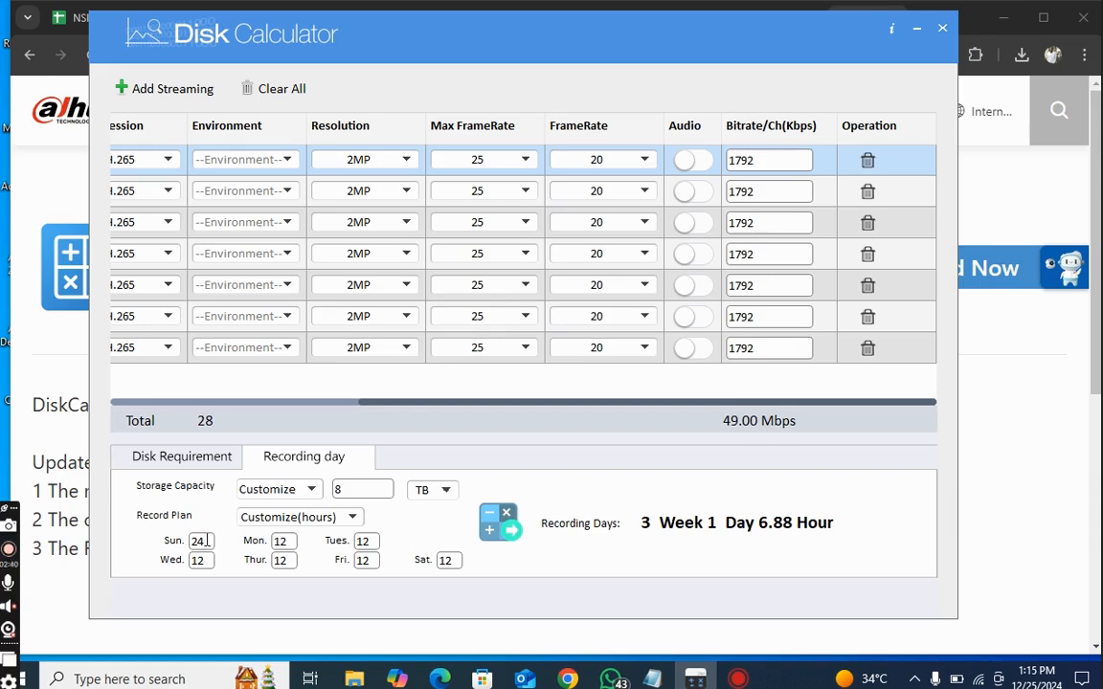
Set Sunday's recording time to 12 hours in the customized record plan and recalculate the recording days.
key(BackSpace)
text(12)
click(486, 517)
scroll(214, 197, left, 3)
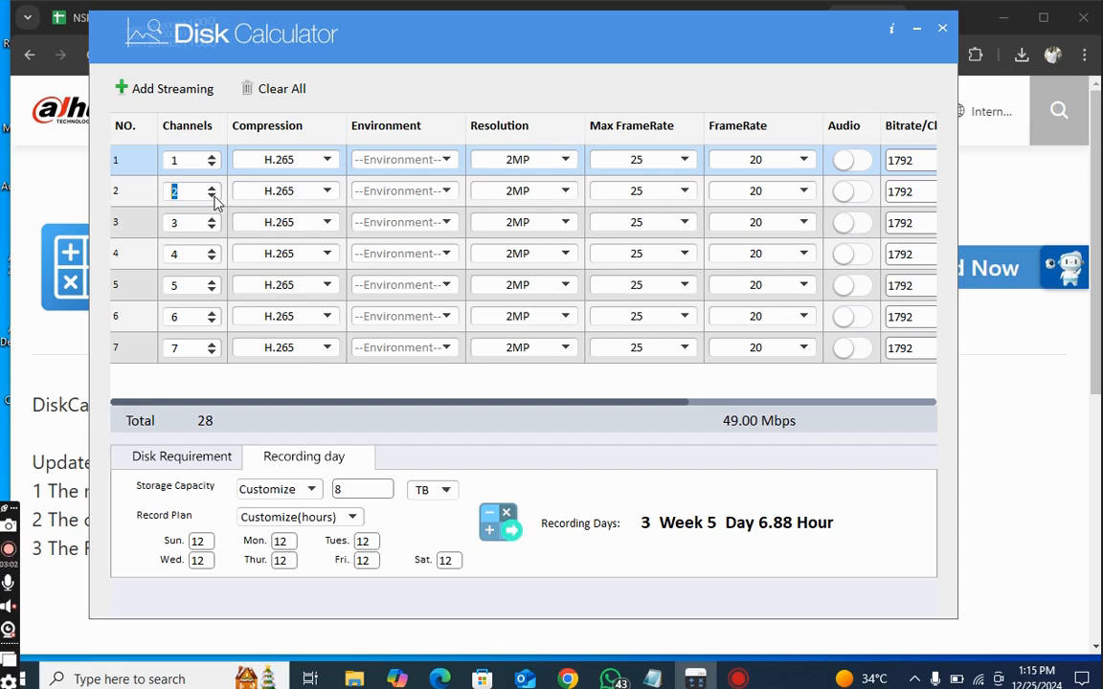
click(360, 90)
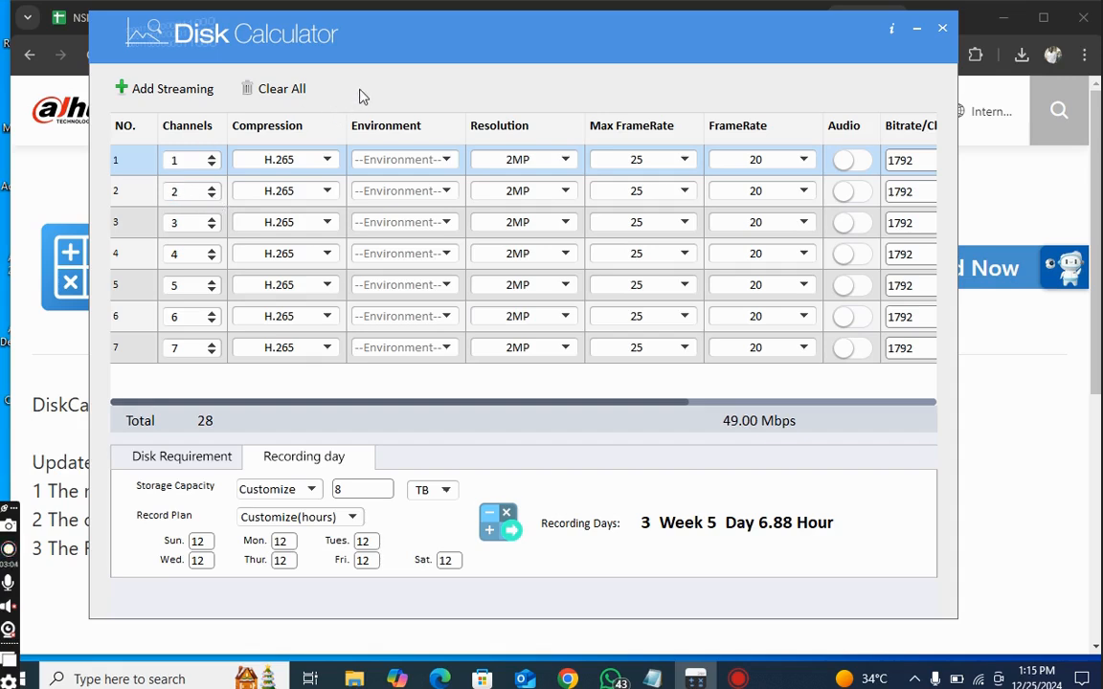